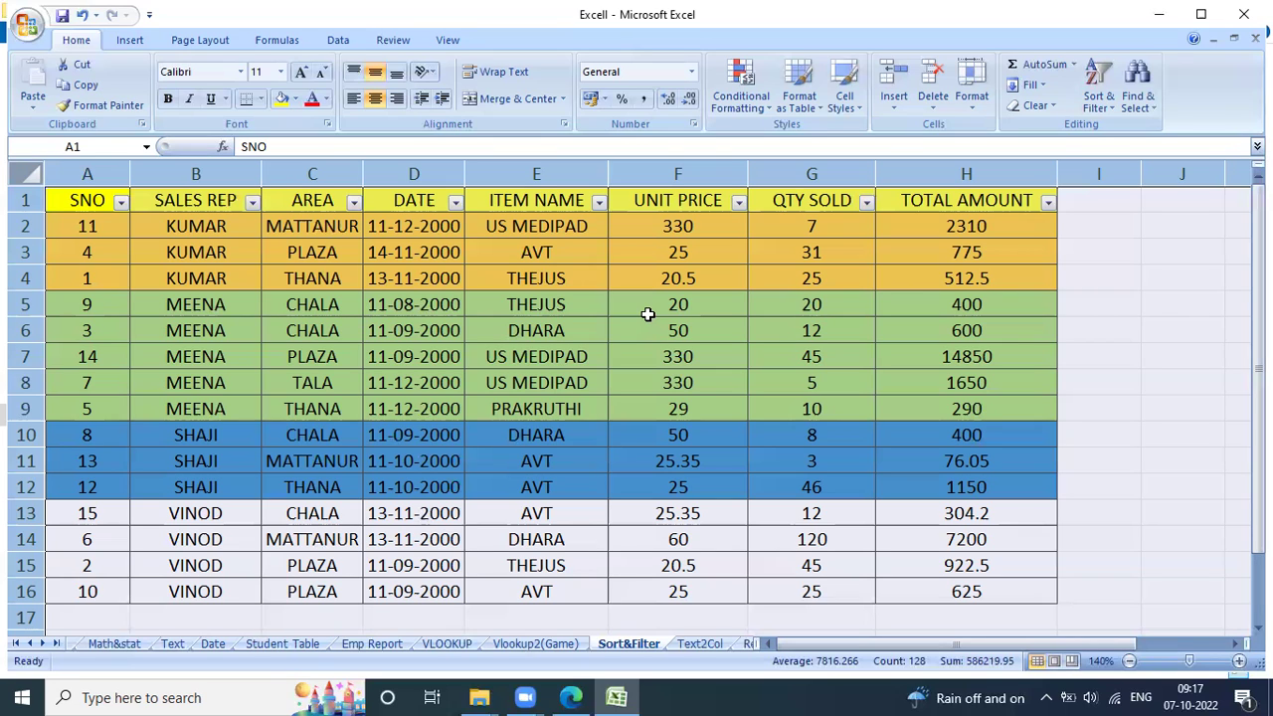
Sort the table by SNO Smallest to Largest from the SNO filter arrow, rows 1 to 15
{"action": "left_click", "coordinate": [120, 203]}
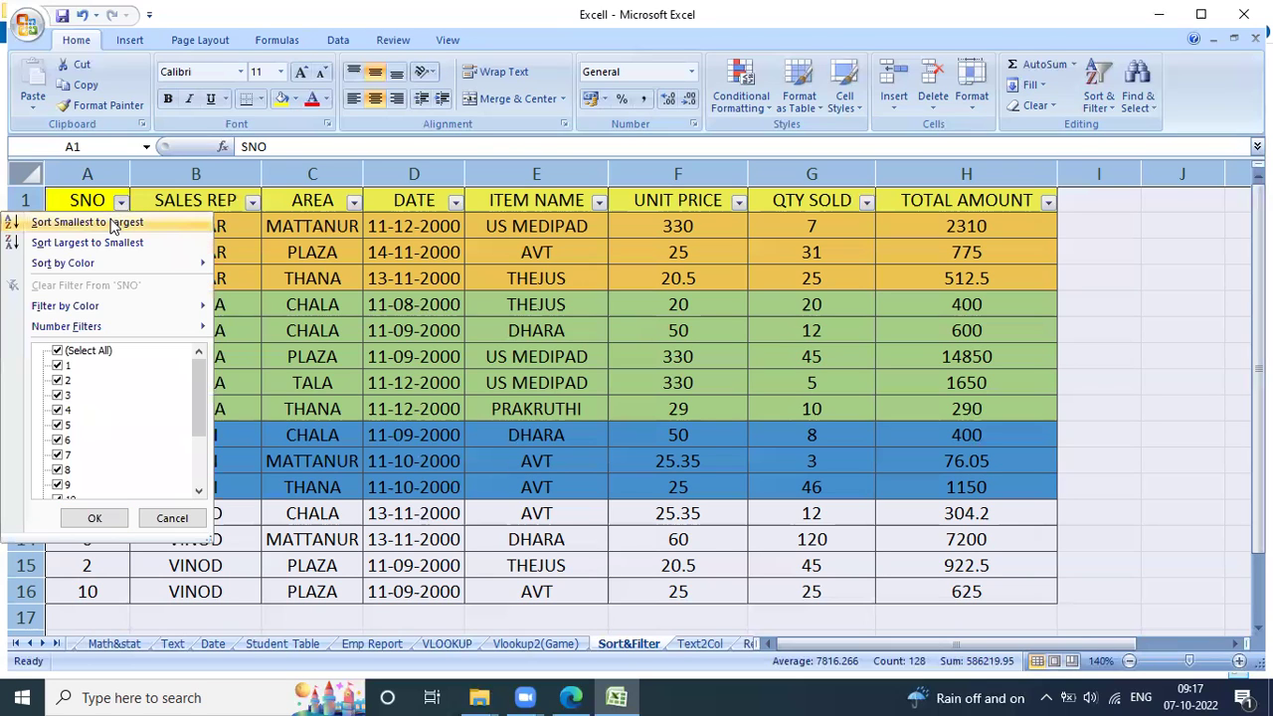
{"action": "left_click", "coordinate": [176, 223]}
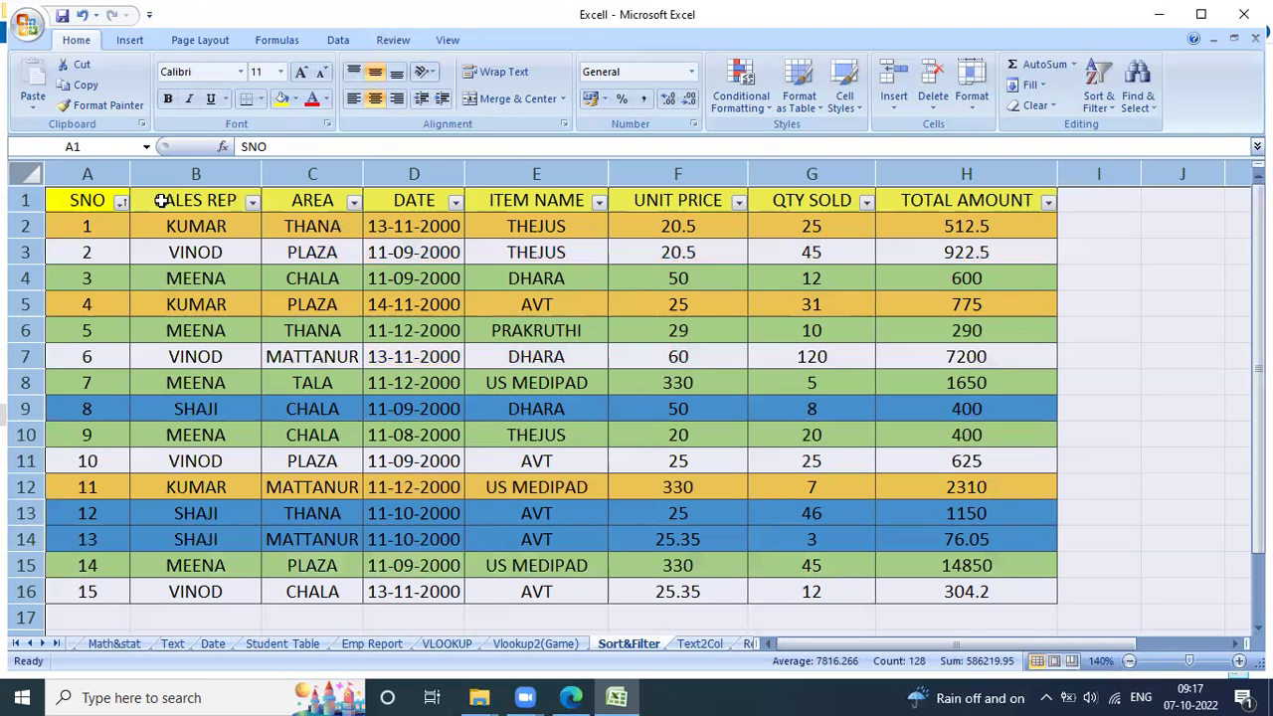
Turn off AutoFilter with Ctrl+Shift+L and show the Data tab's tools
{"action": "key", "text": "ctrl+shift+l"}
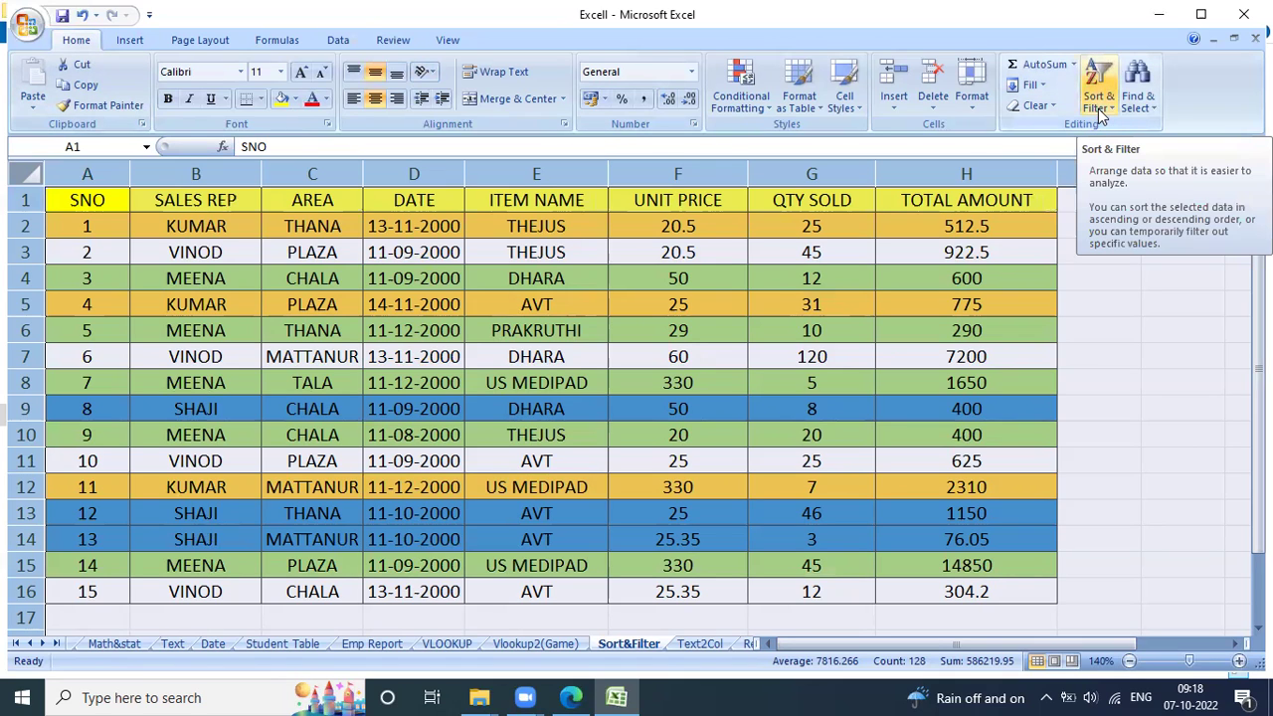
{"action": "left_click", "coordinate": [339, 40]}
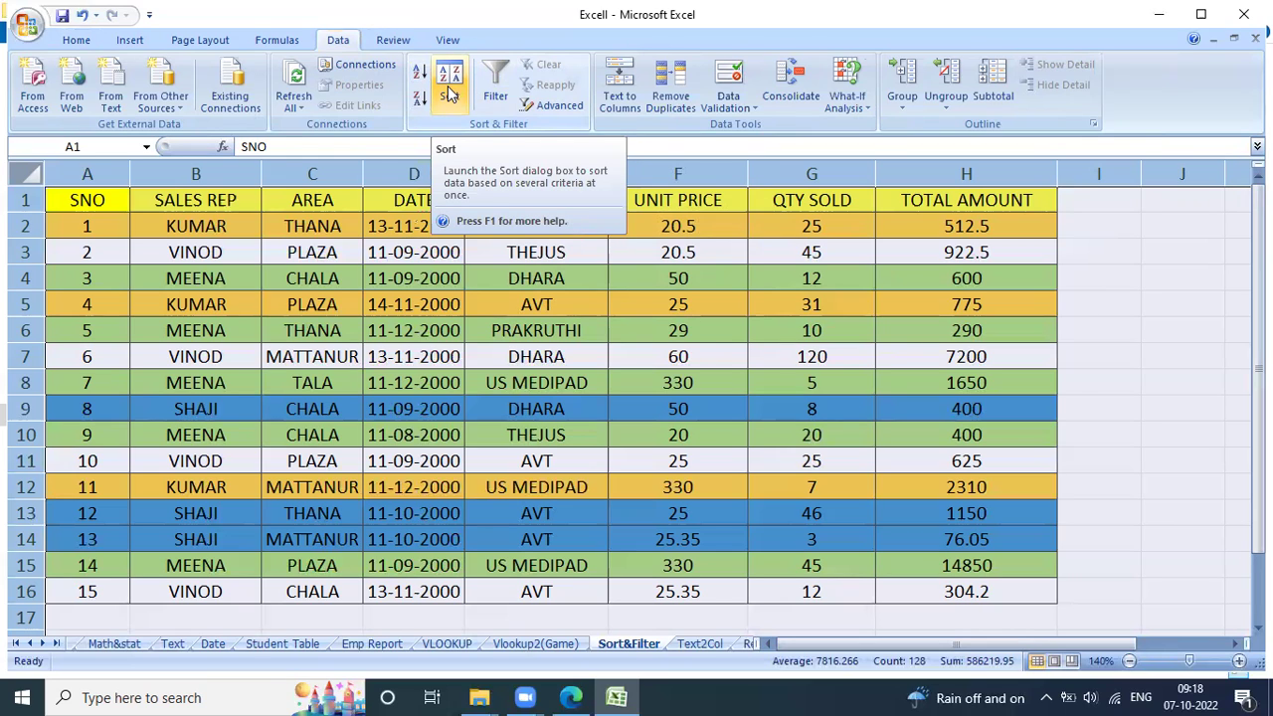
Sort by SALES REP A to Z as the only level, grouping KUMAR, MEENA, SHAJI, VINOD
{"action": "left_click", "coordinate": [450, 92]}
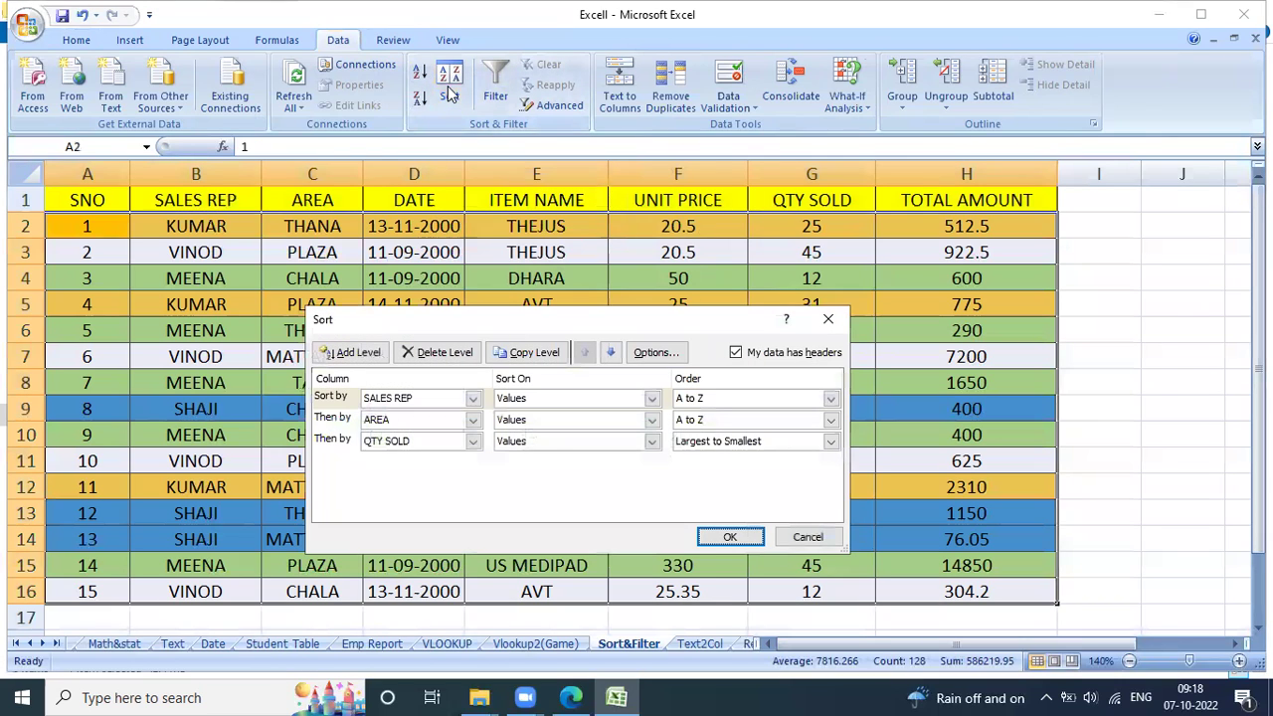
{"action": "left_click", "coordinate": [443, 352]}
{"action": "left_click", "coordinate": [444, 352]}
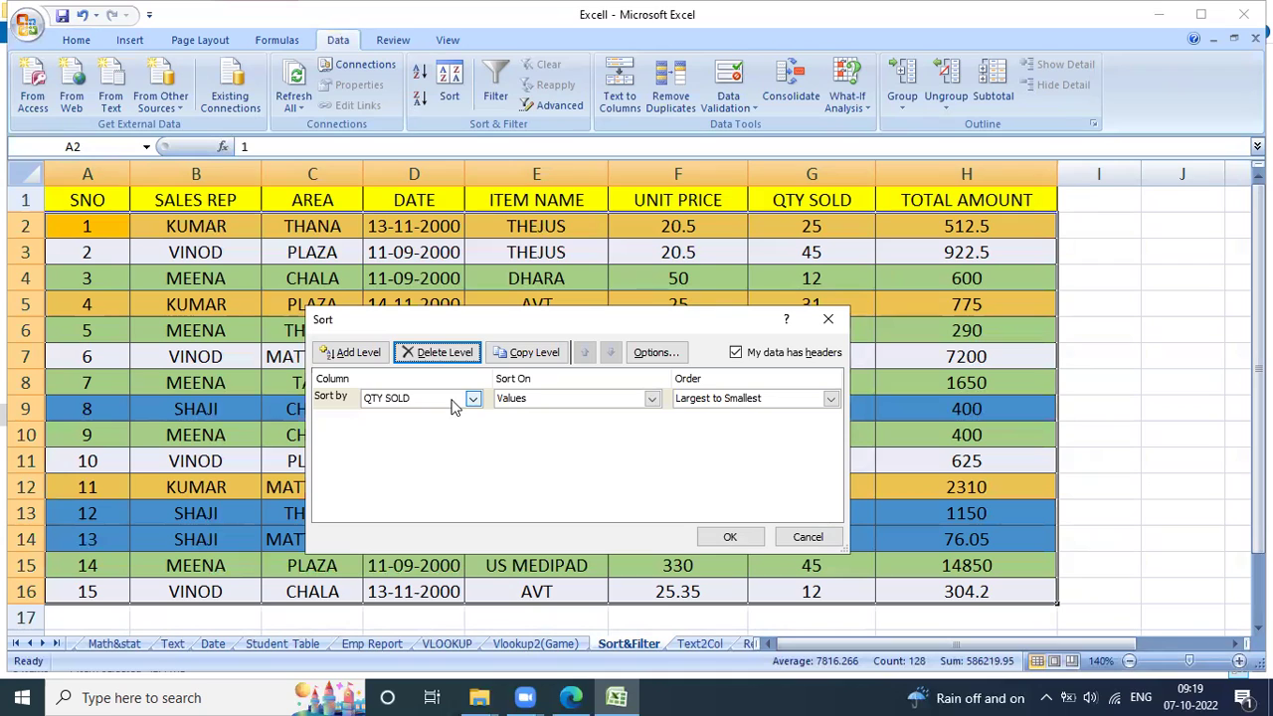
{"action": "left_click", "coordinate": [453, 403]}
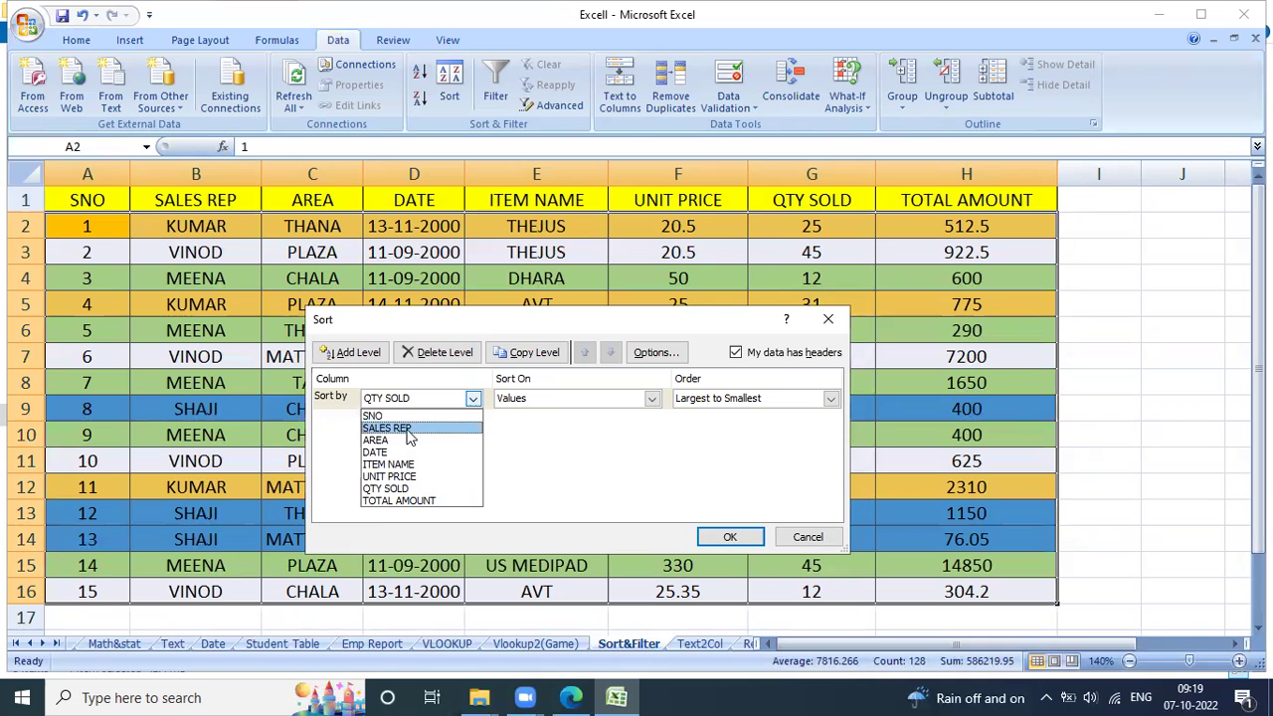
{"action": "left_click", "coordinate": [408, 429]}
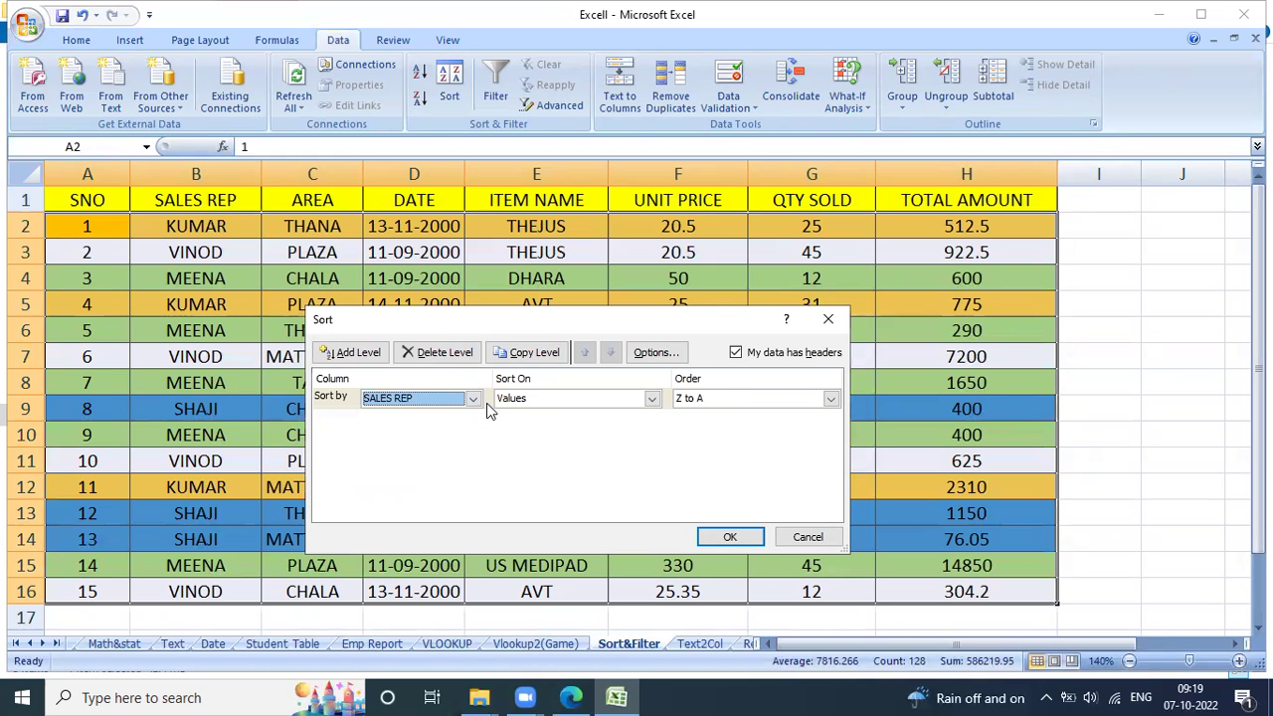
{"action": "left_click", "coordinate": [737, 400]}
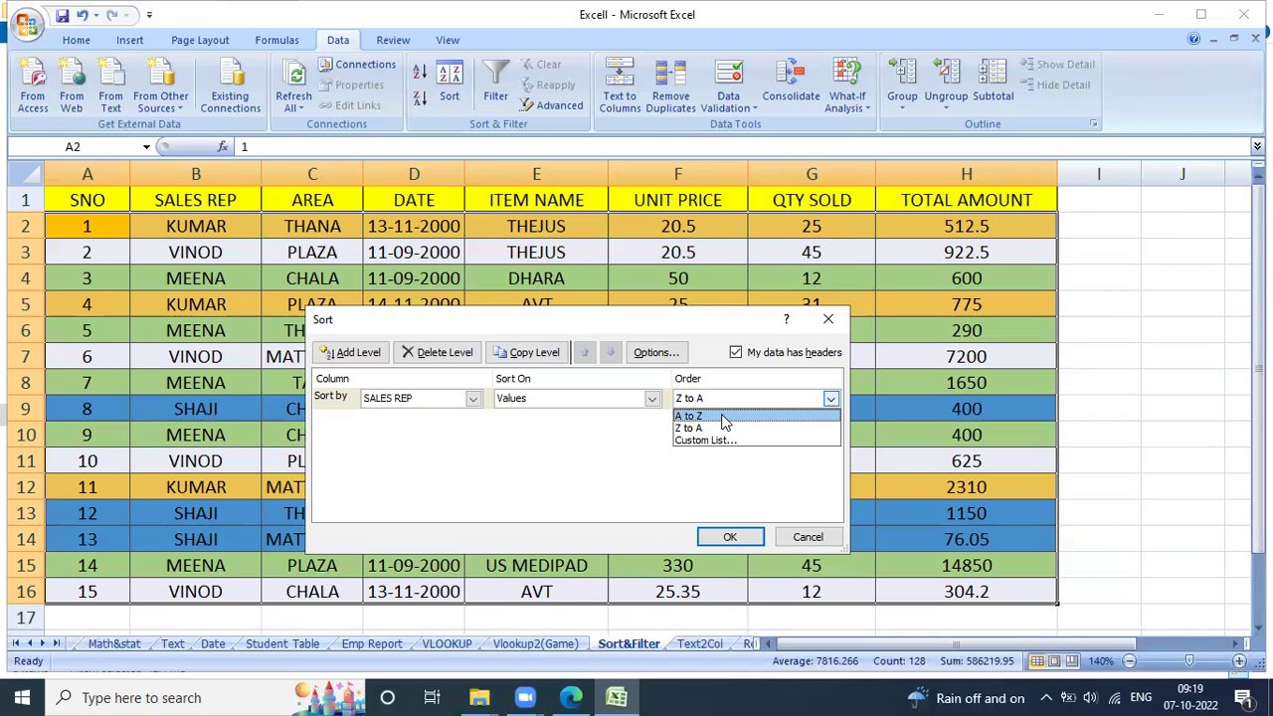
{"action": "left_click", "coordinate": [724, 417]}
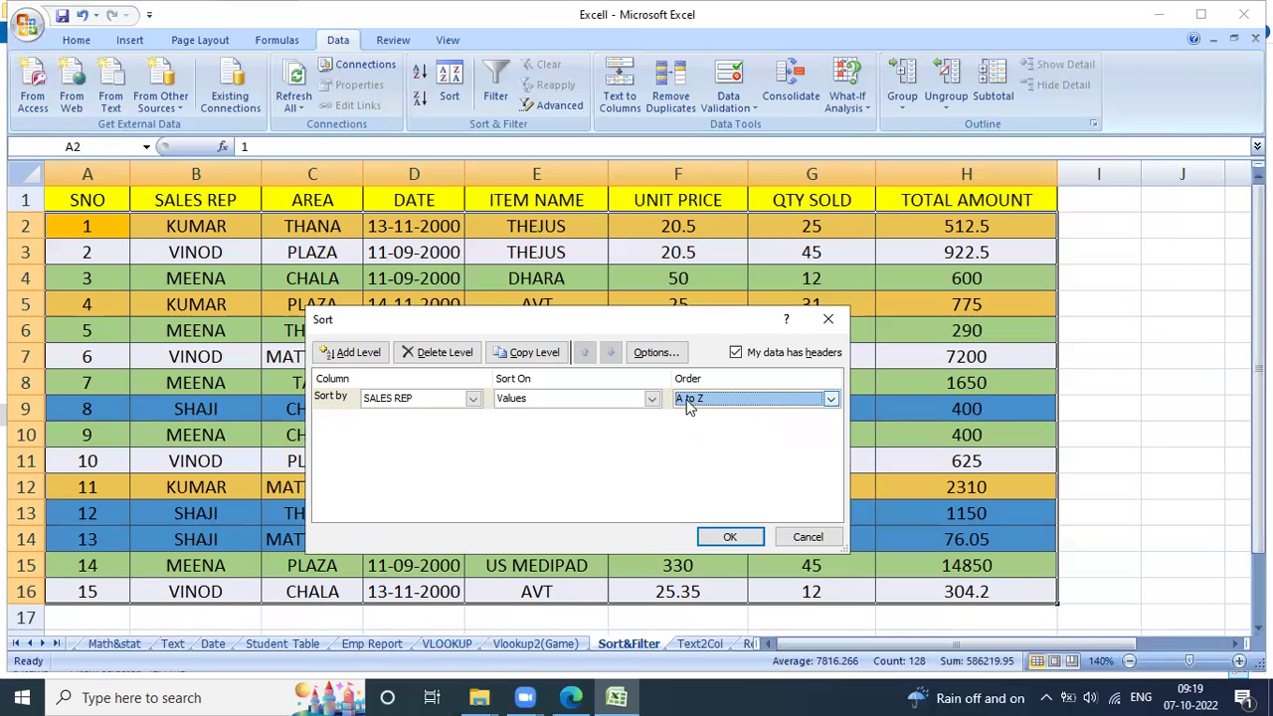
{"action": "left_click", "coordinate": [731, 538]}
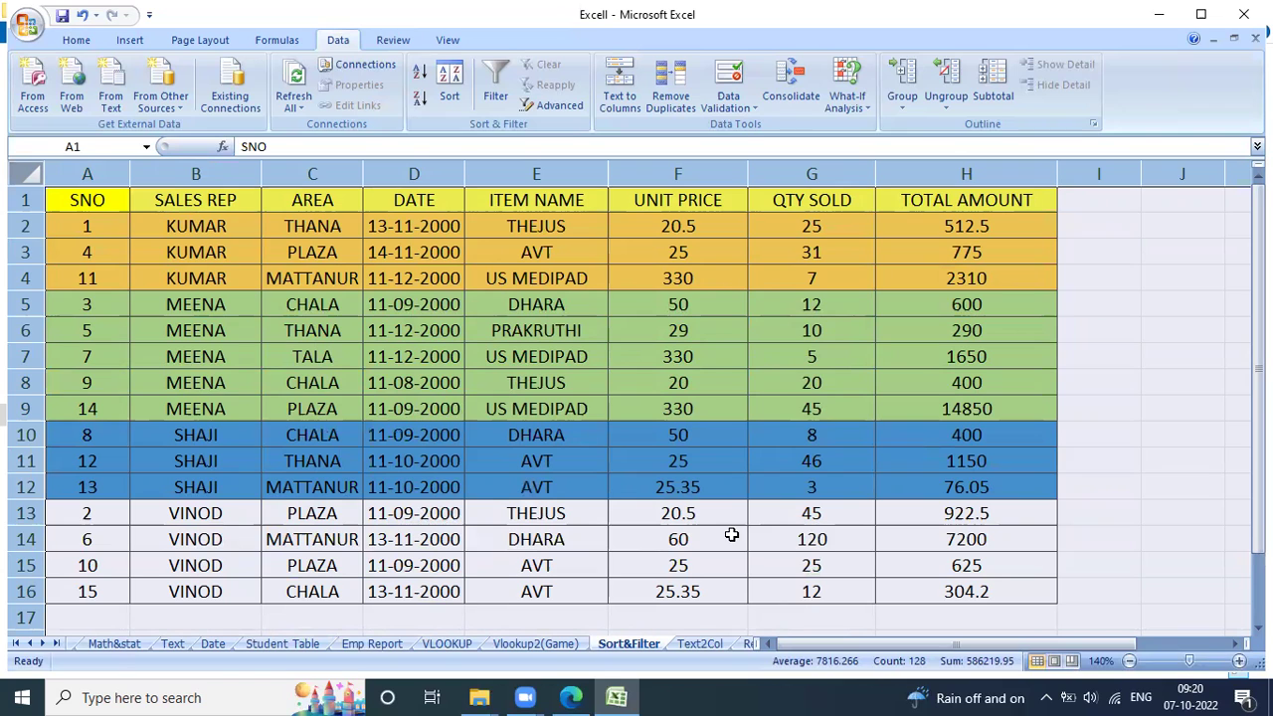
Select row 2, try Sort, and cancel the Sort Warning without sorting
{"action": "left_click", "coordinate": [21, 227]}
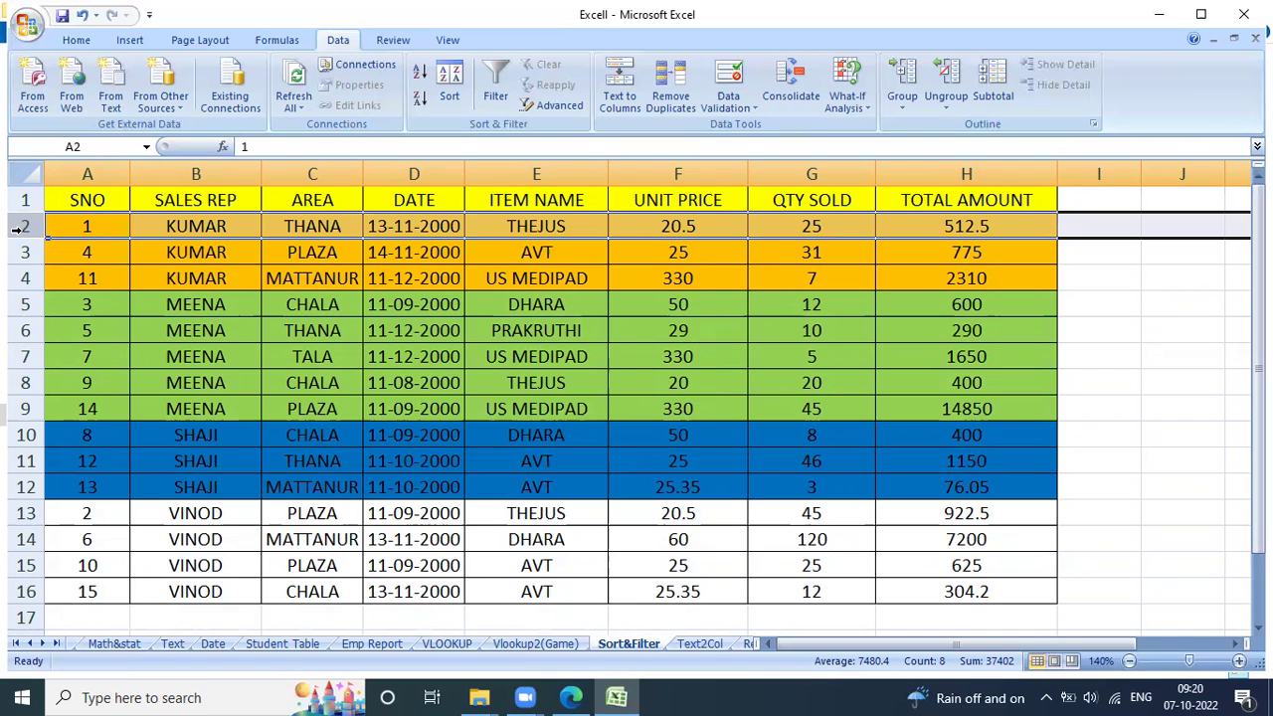
{"action": "left_click", "coordinate": [446, 84]}
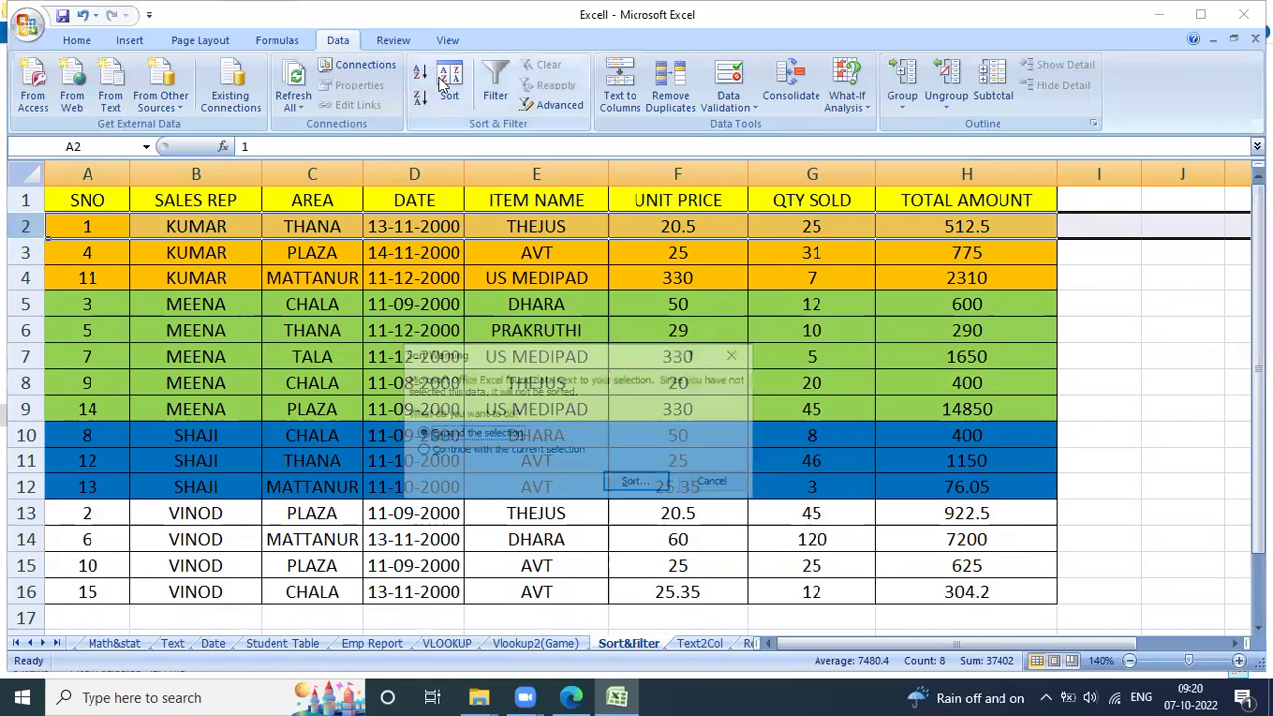
{"action": "left_click", "coordinate": [712, 482]}
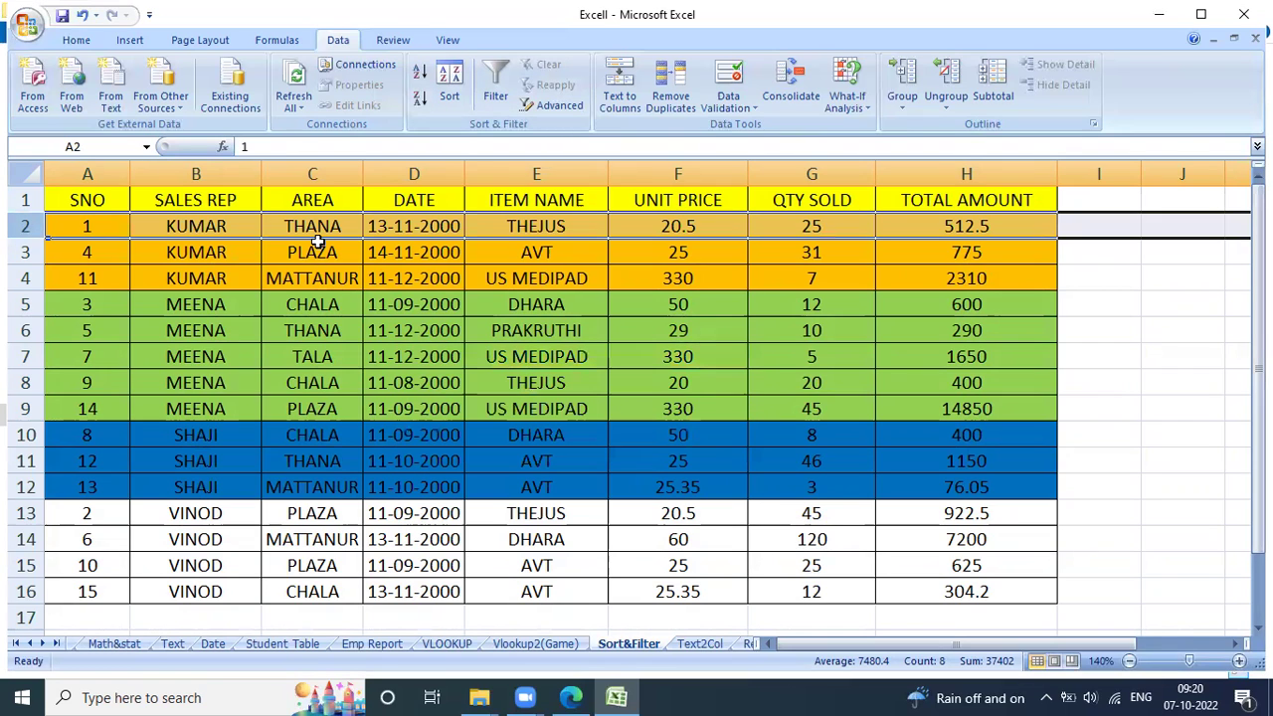
Select the whole table from A1 to H16 with Ctrl+Shift+arrow keys
{"action": "left_click", "coordinate": [91, 201]}
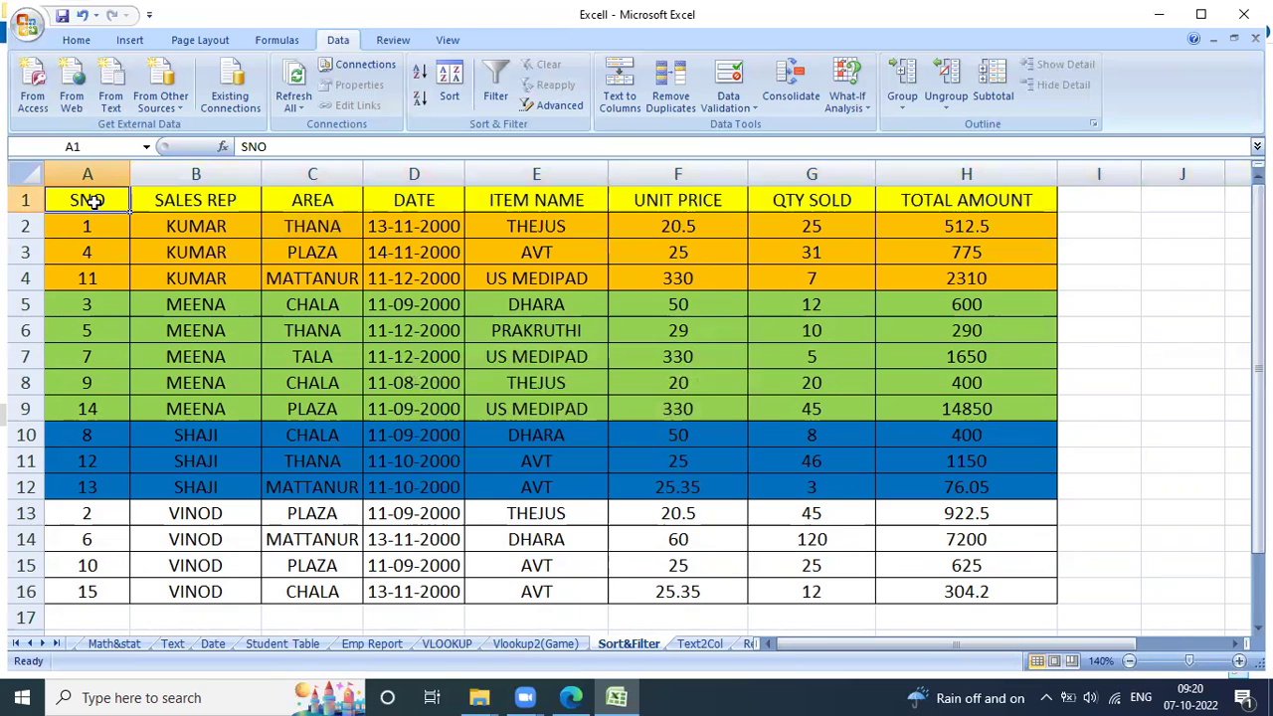
{"action": "key", "text": "ctrl+shift+Right"}
{"action": "key", "text": "ctrl+shift+Down"}
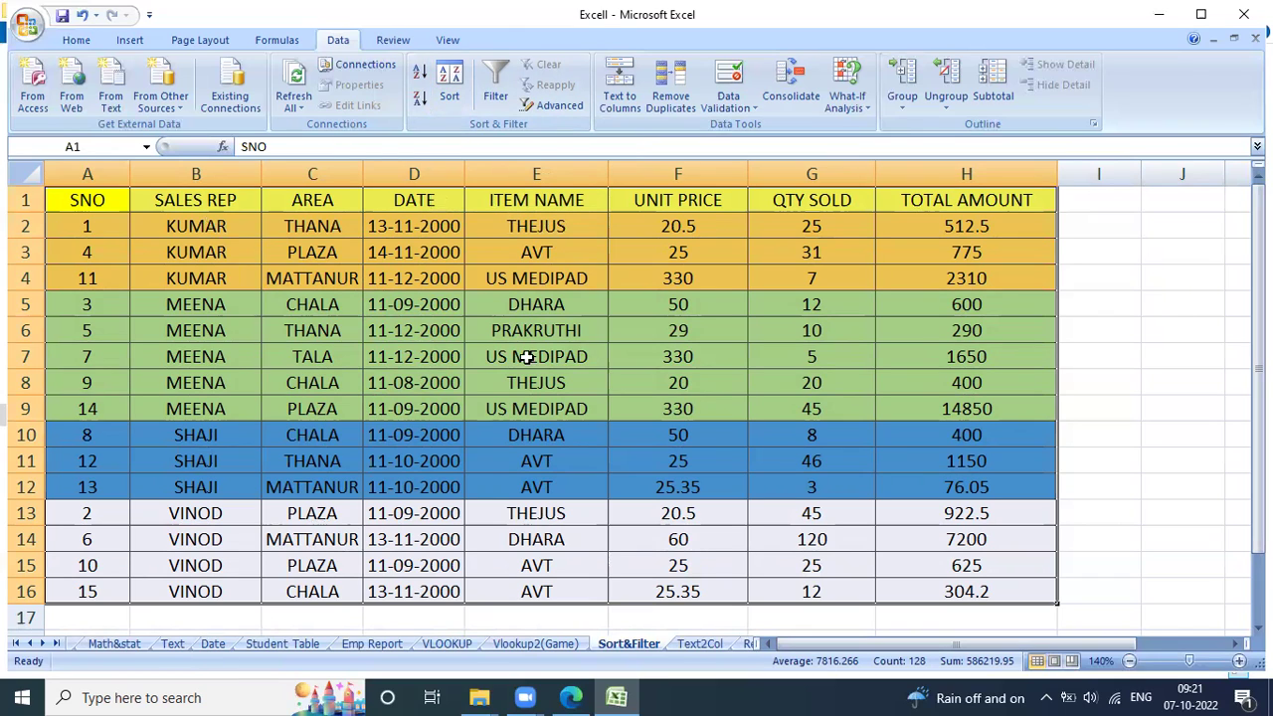
Change the SALES REP sort order to Z to A, running VINOD to KUMAR
{"action": "left_click", "coordinate": [451, 89]}
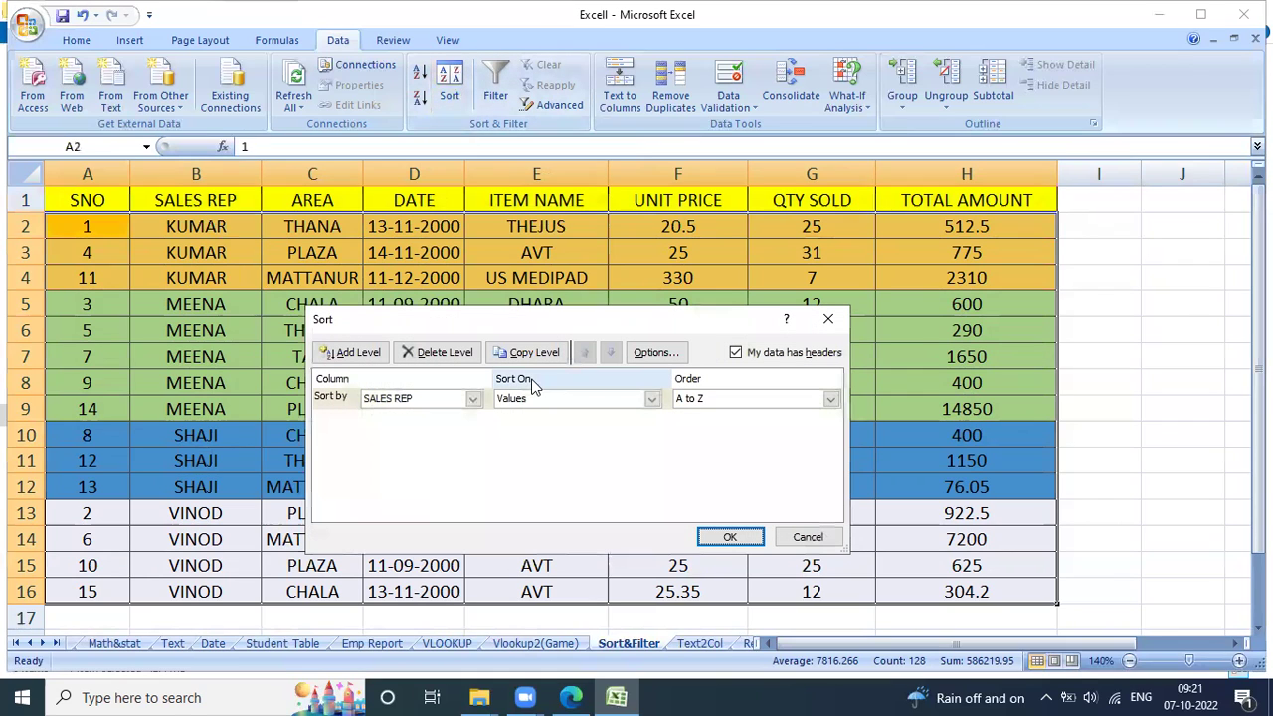
{"action": "left_click", "coordinate": [706, 399]}
{"action": "left_click", "coordinate": [708, 426]}
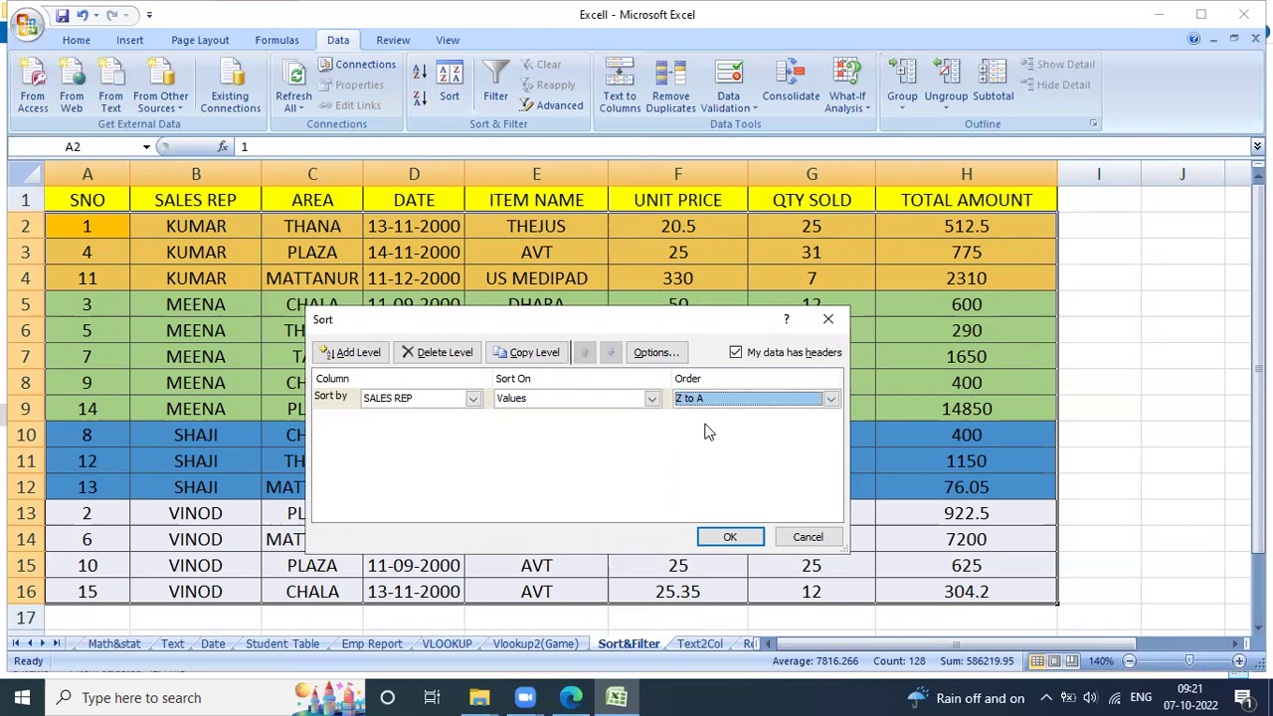
{"action": "left_click", "coordinate": [729, 538]}
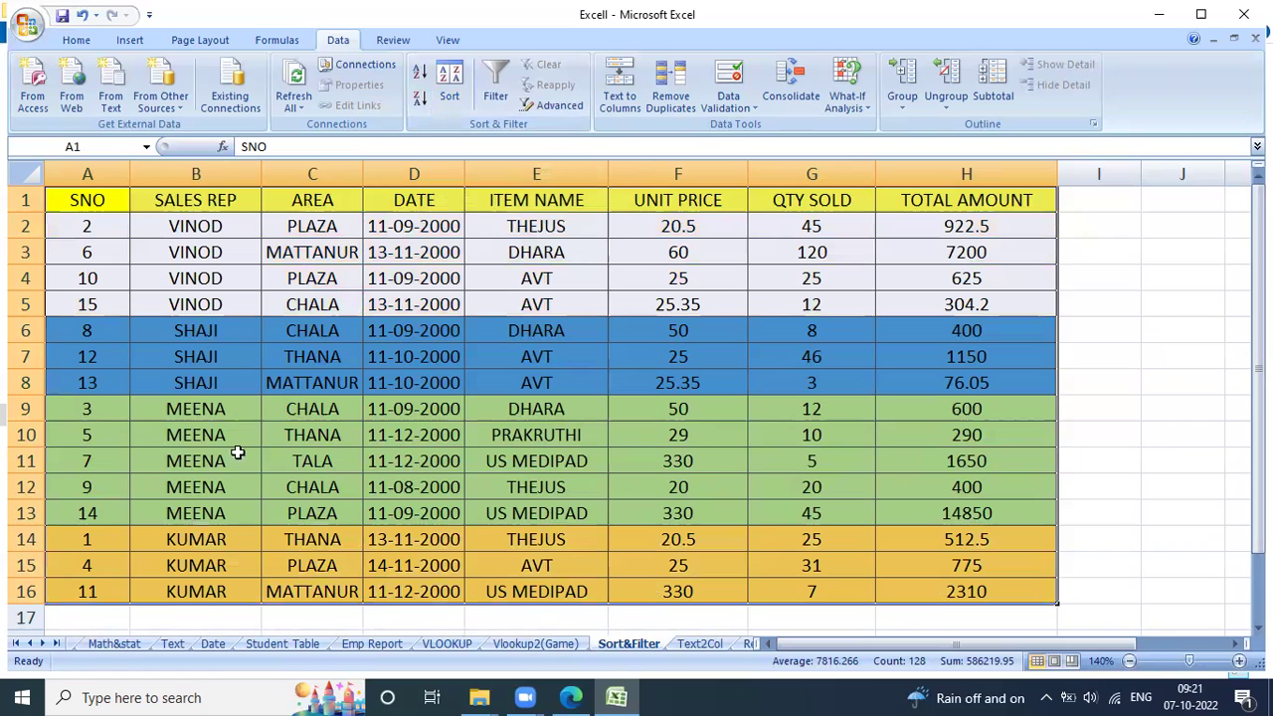
Set the sort column to AREA with A to Z order, putting CHALA rows first
{"action": "left_click", "coordinate": [449, 75]}
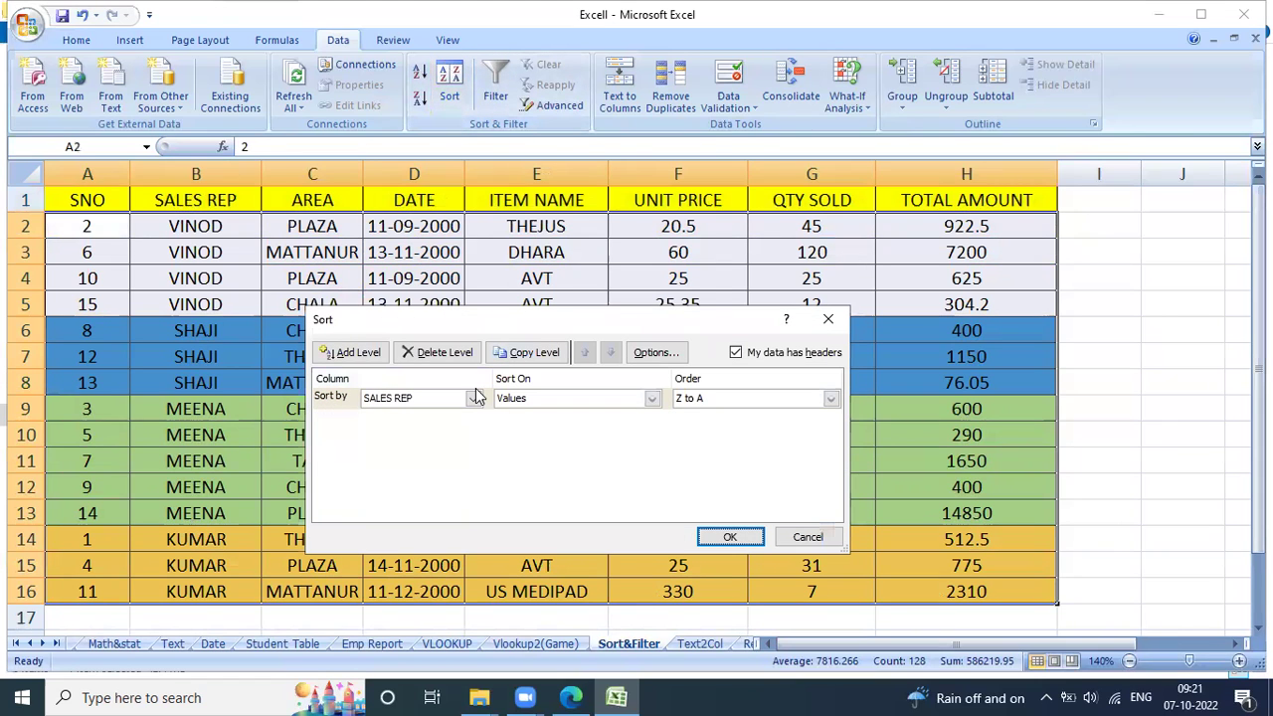
{"action": "left_click", "coordinate": [472, 397]}
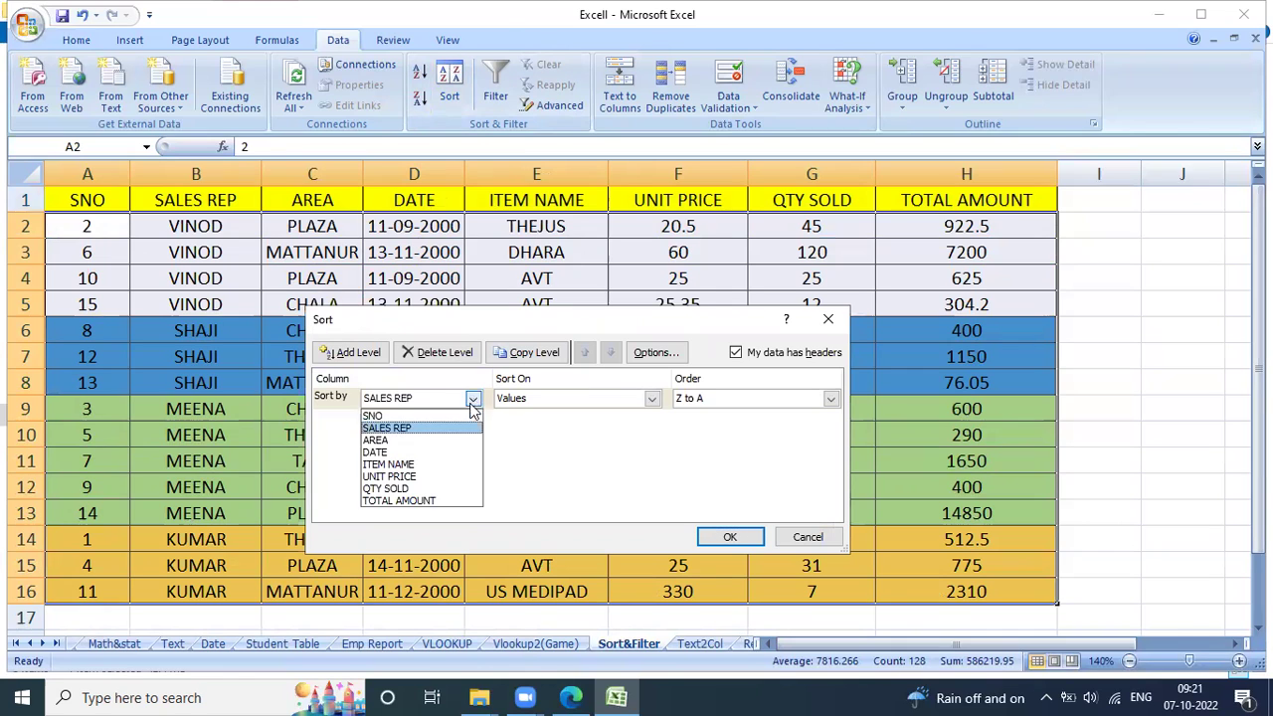
{"action": "left_click", "coordinate": [434, 439]}
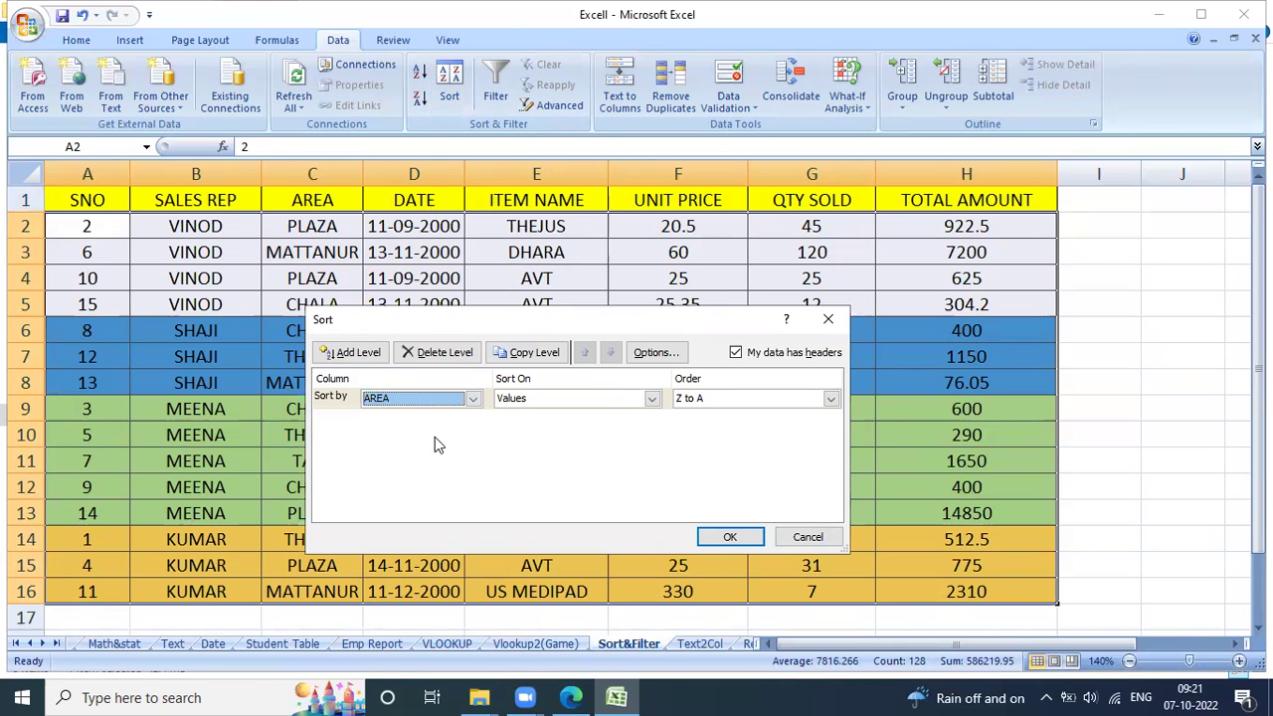
{"action": "left_click", "coordinate": [713, 398]}
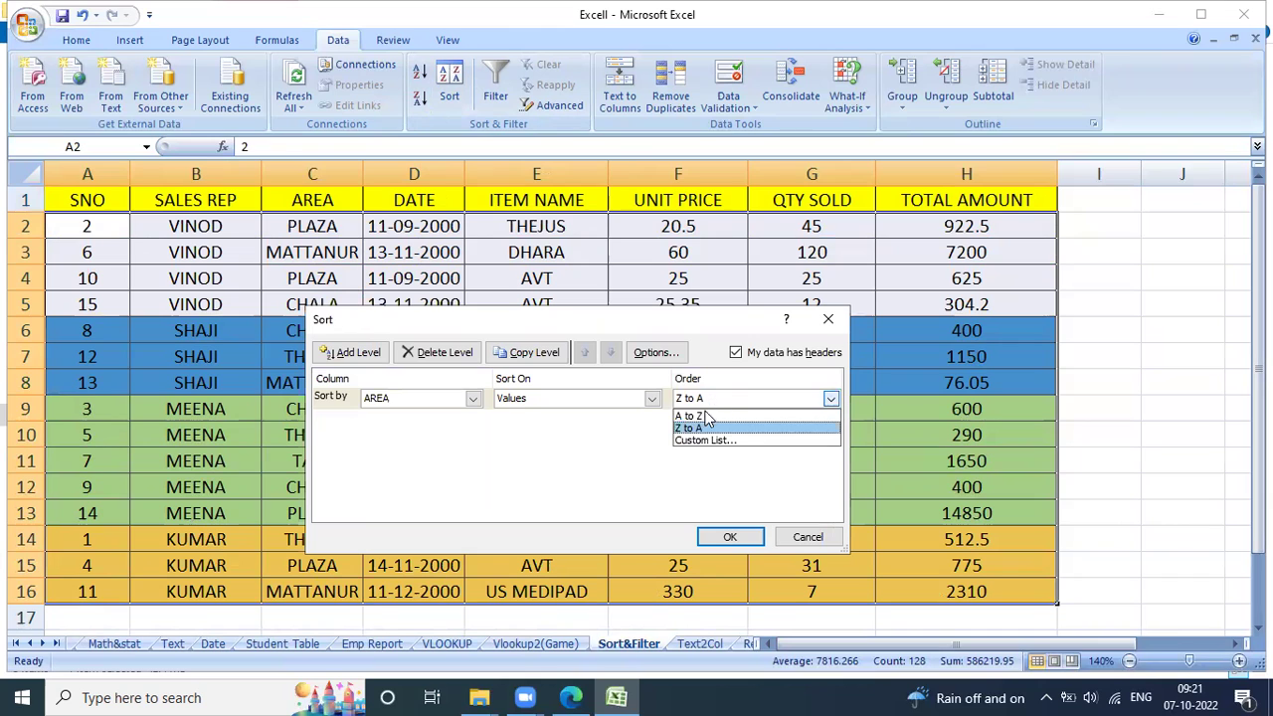
{"action": "left_click", "coordinate": [706, 416]}
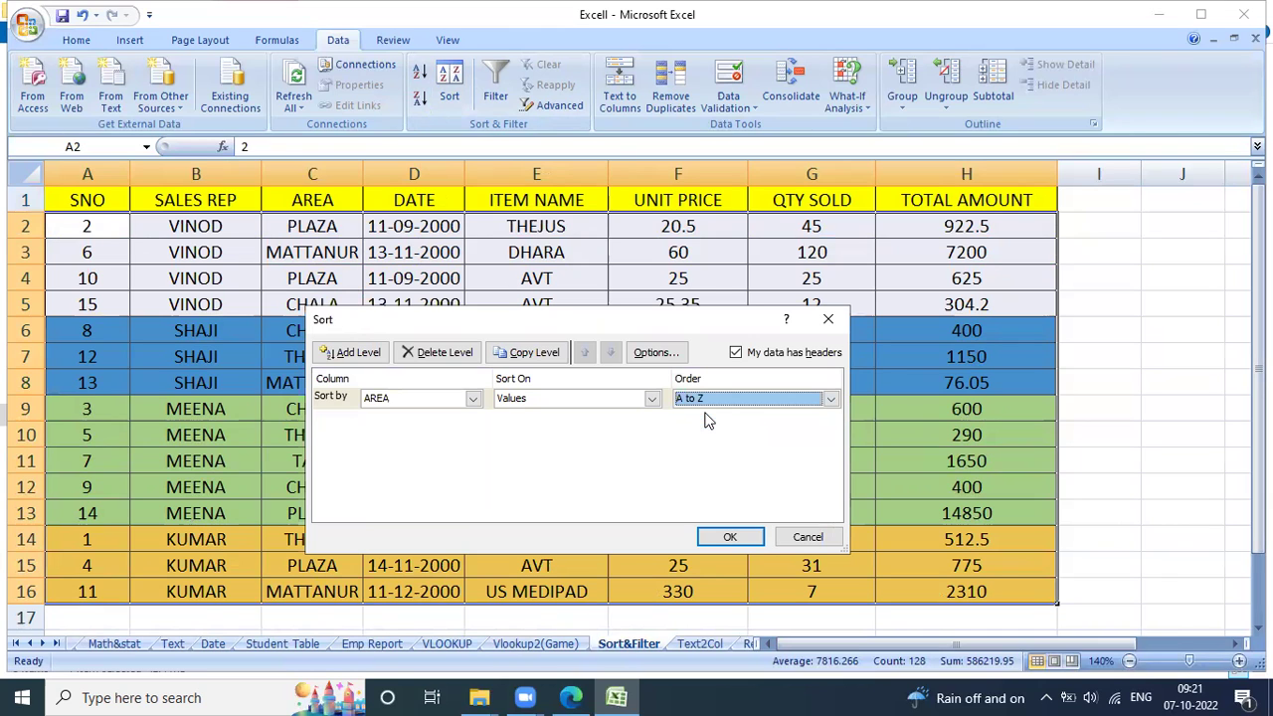
{"action": "left_click", "coordinate": [741, 538]}
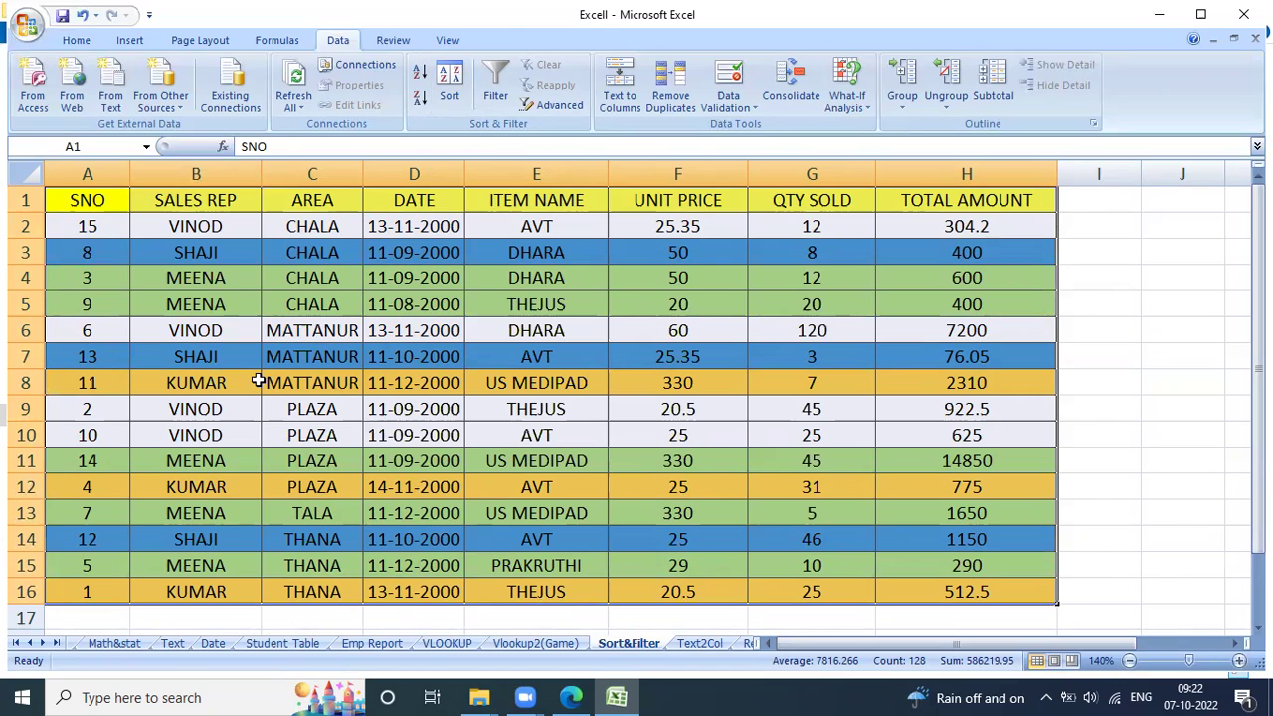
Sort by QTY SOLD Largest to Smallest so quantities run from 120 down to 3
{"action": "left_click", "coordinate": [449, 78]}
{"action": "left_click", "coordinate": [441, 397]}
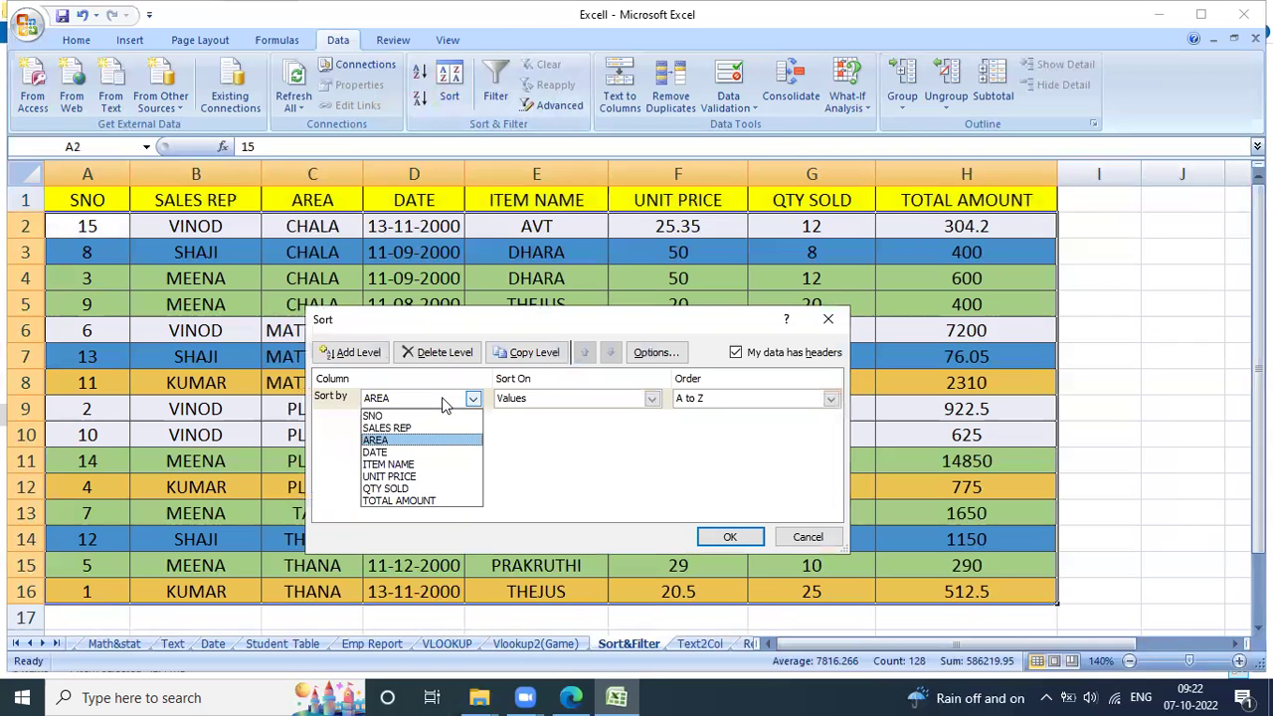
{"action": "left_click", "coordinate": [398, 489]}
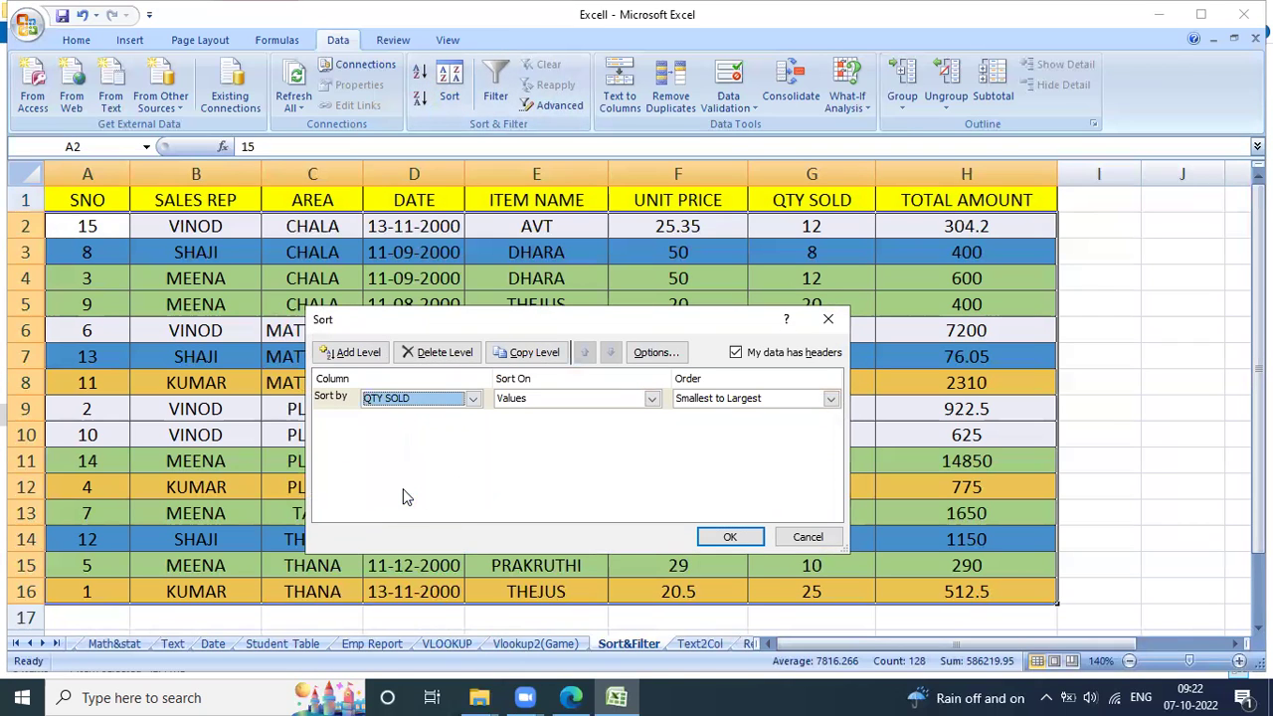
{"action": "left_click", "coordinate": [739, 399]}
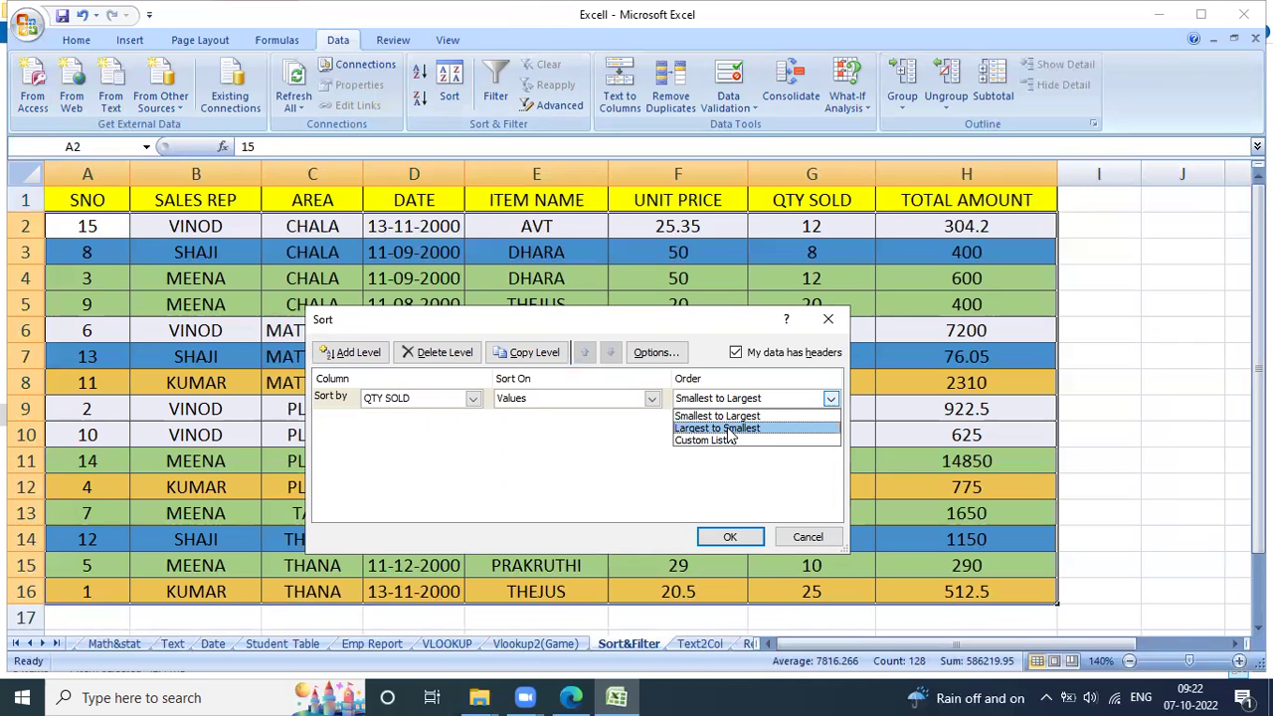
{"action": "left_click", "coordinate": [729, 428]}
{"action": "left_click", "coordinate": [751, 540]}
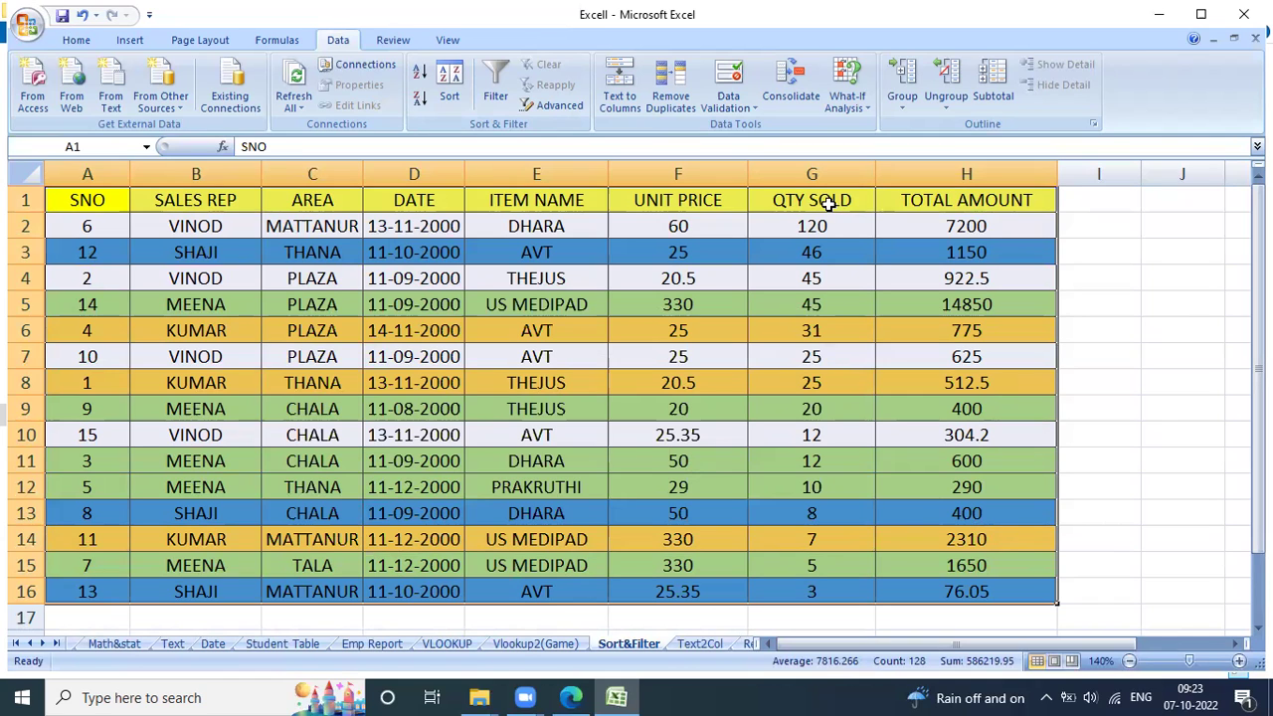
{"action": "left_click", "coordinate": [827, 204]}
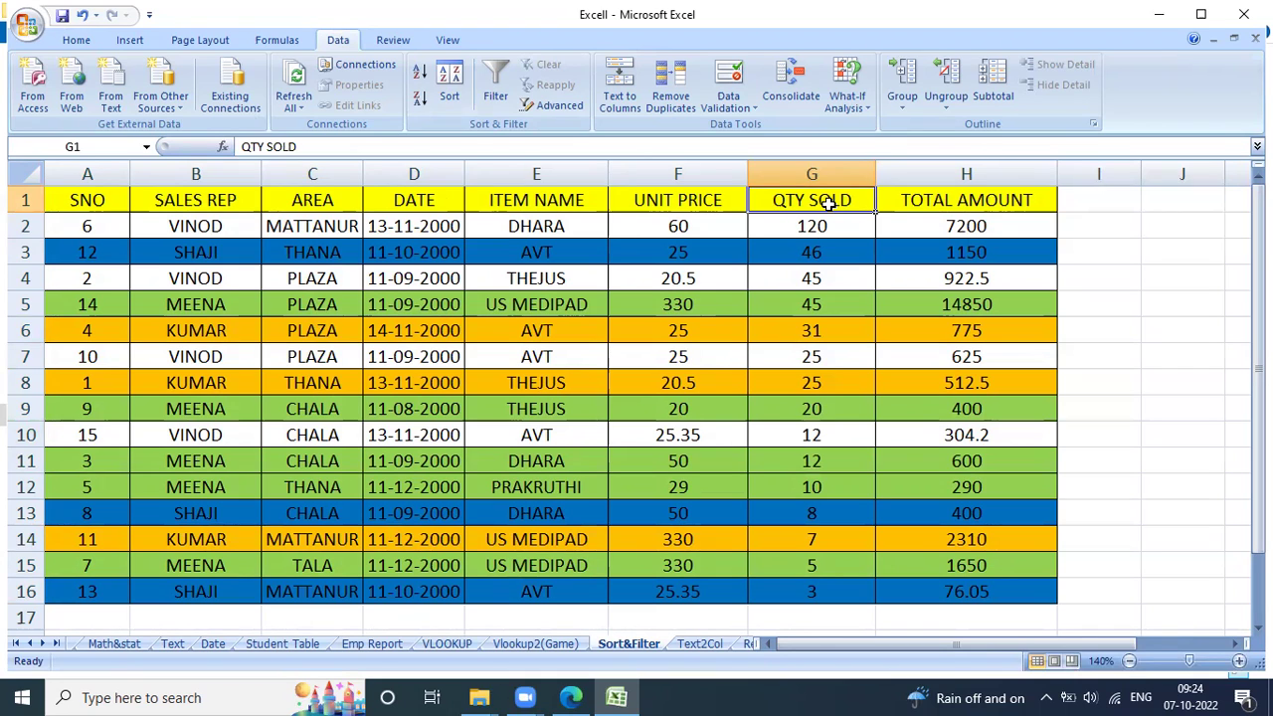
Define sort levels: SALES REP A to Z, then QTY SOLD Largest to Smallest
{"action": "left_click", "coordinate": [465, 80]}
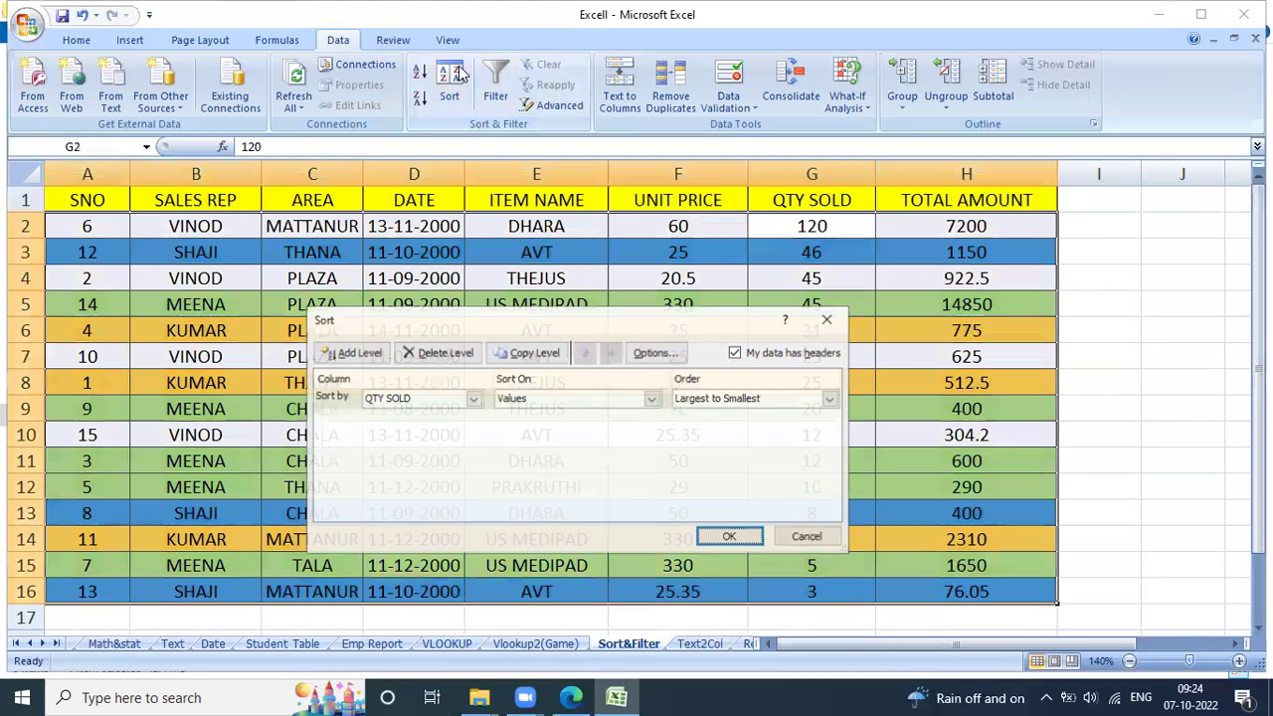
{"action": "left_click", "coordinate": [375, 356]}
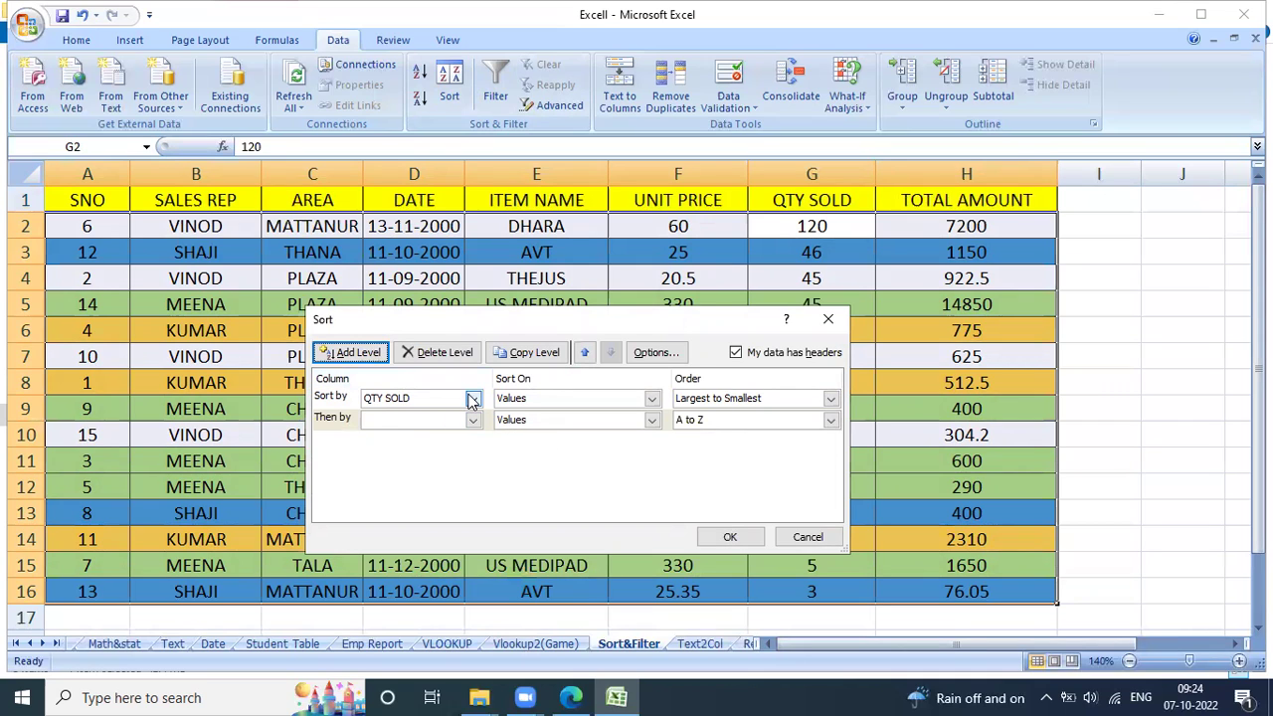
{"action": "left_click", "coordinate": [473, 400]}
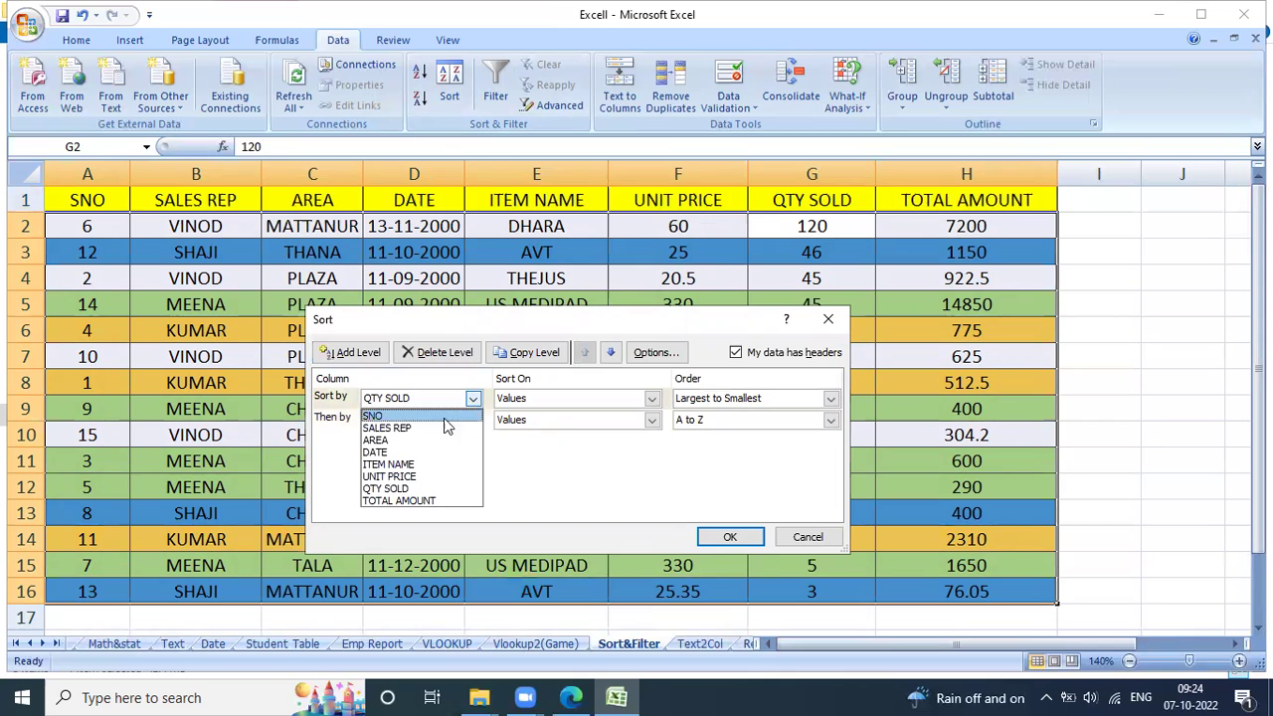
{"action": "left_click", "coordinate": [444, 432]}
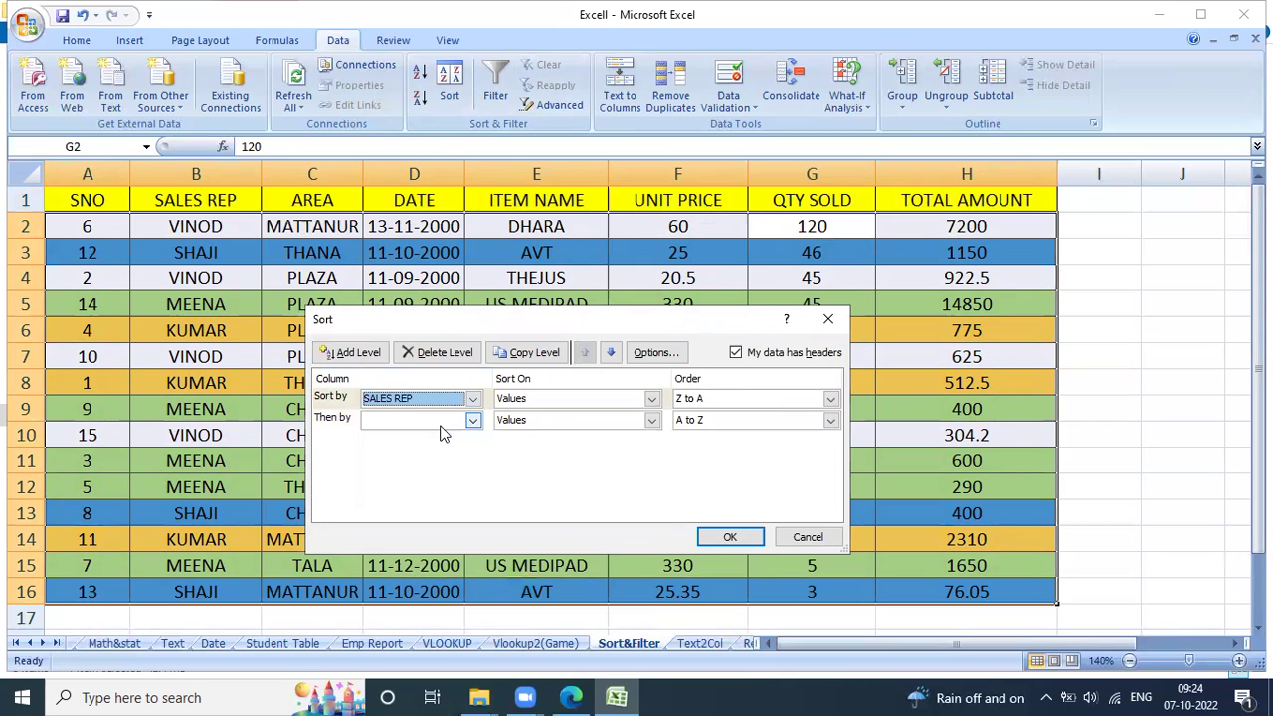
{"action": "left_click", "coordinate": [787, 394]}
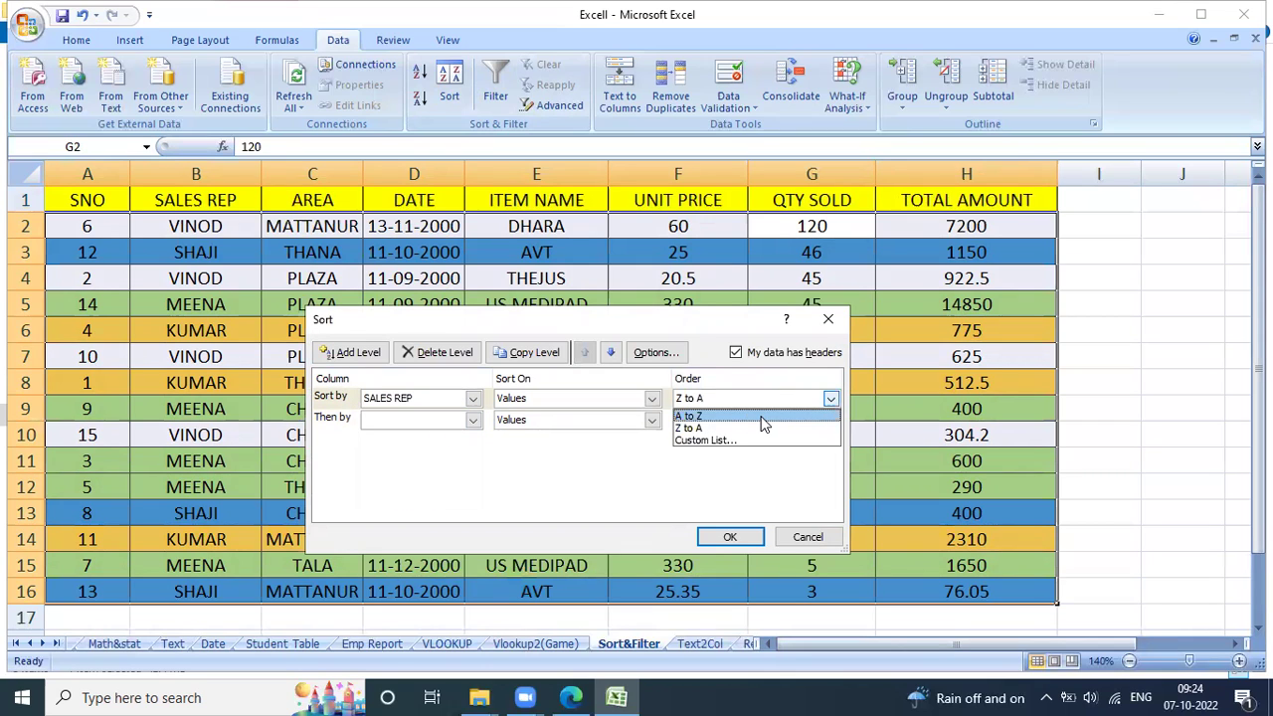
{"action": "left_click", "coordinate": [764, 418]}
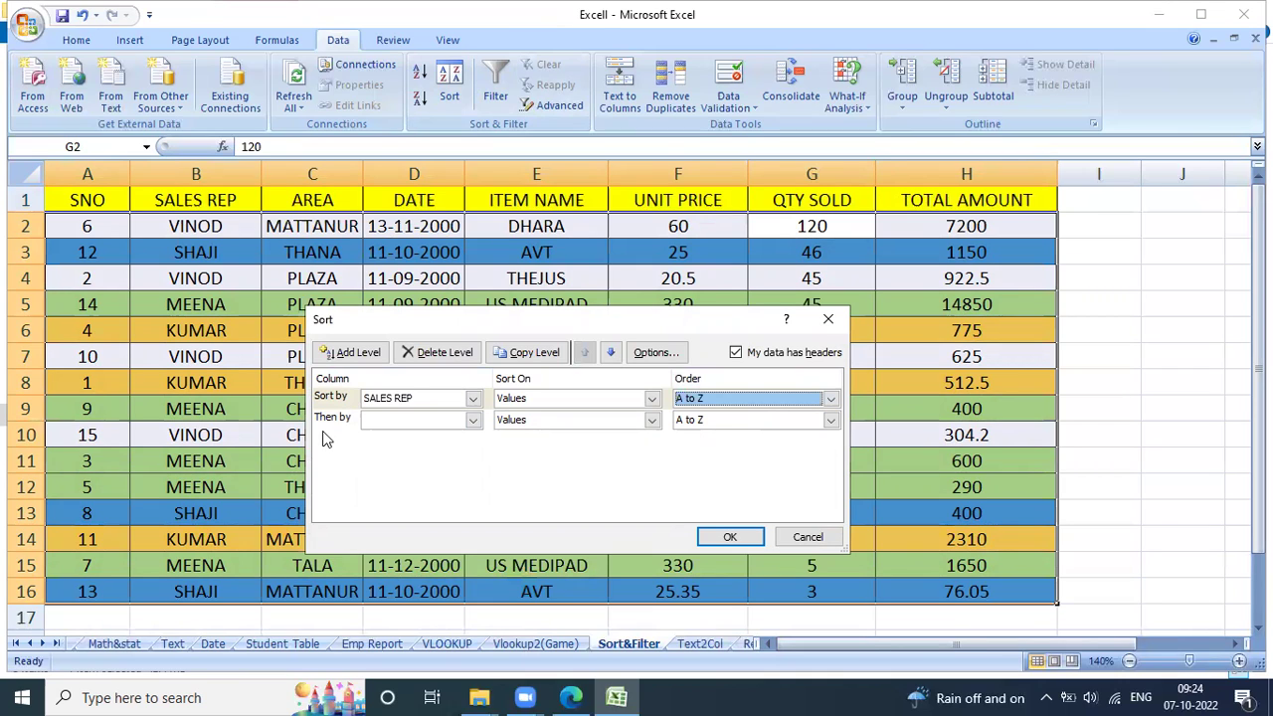
{"action": "left_click", "coordinate": [473, 420]}
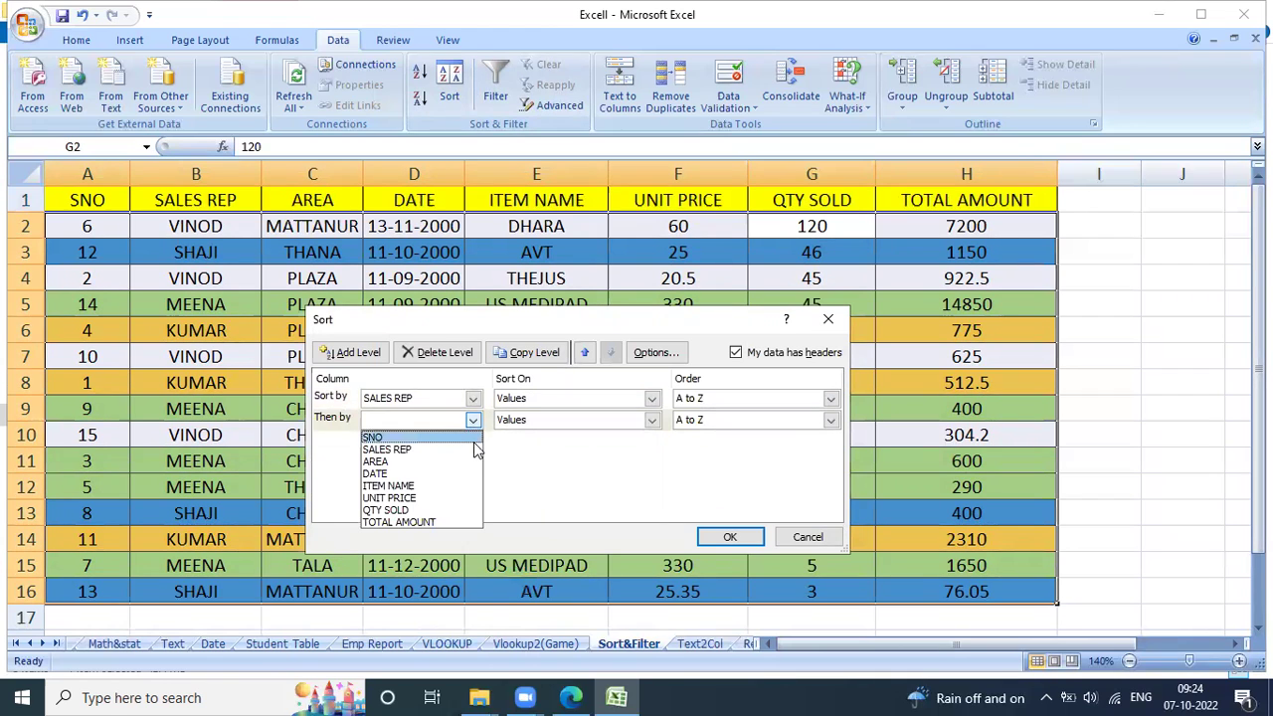
{"action": "left_click", "coordinate": [435, 511]}
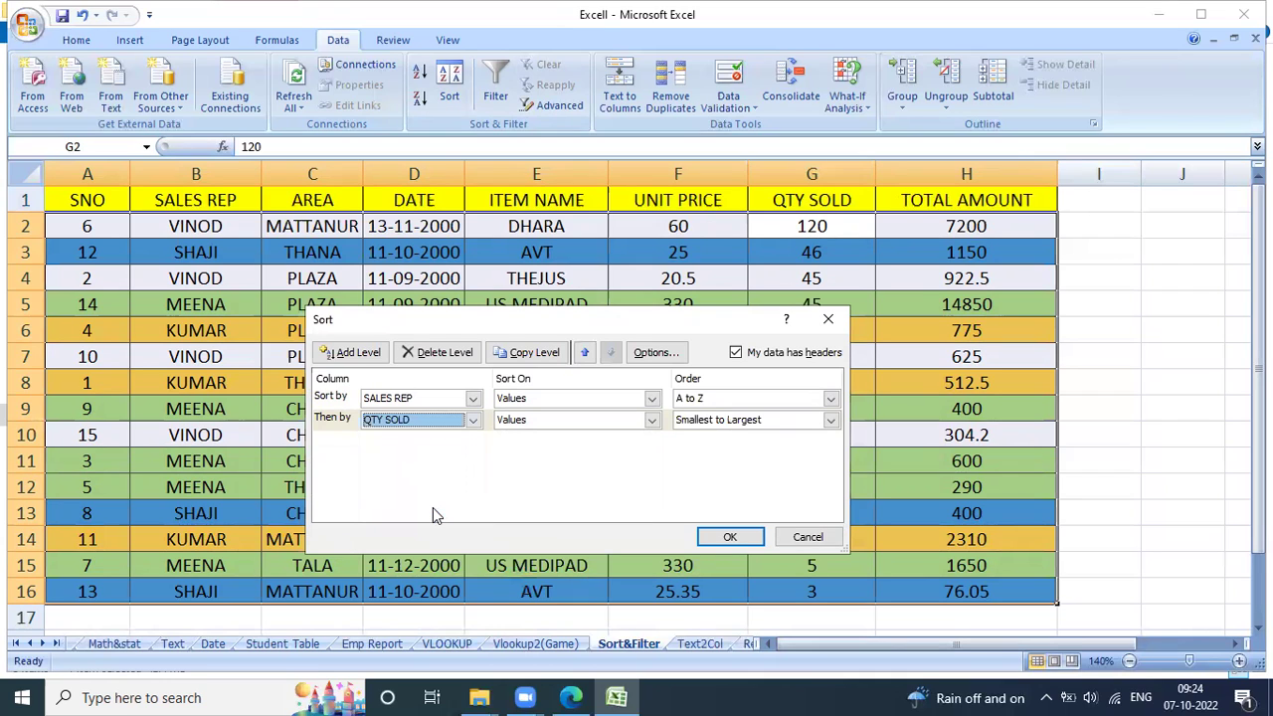
{"action": "left_click", "coordinate": [702, 422]}
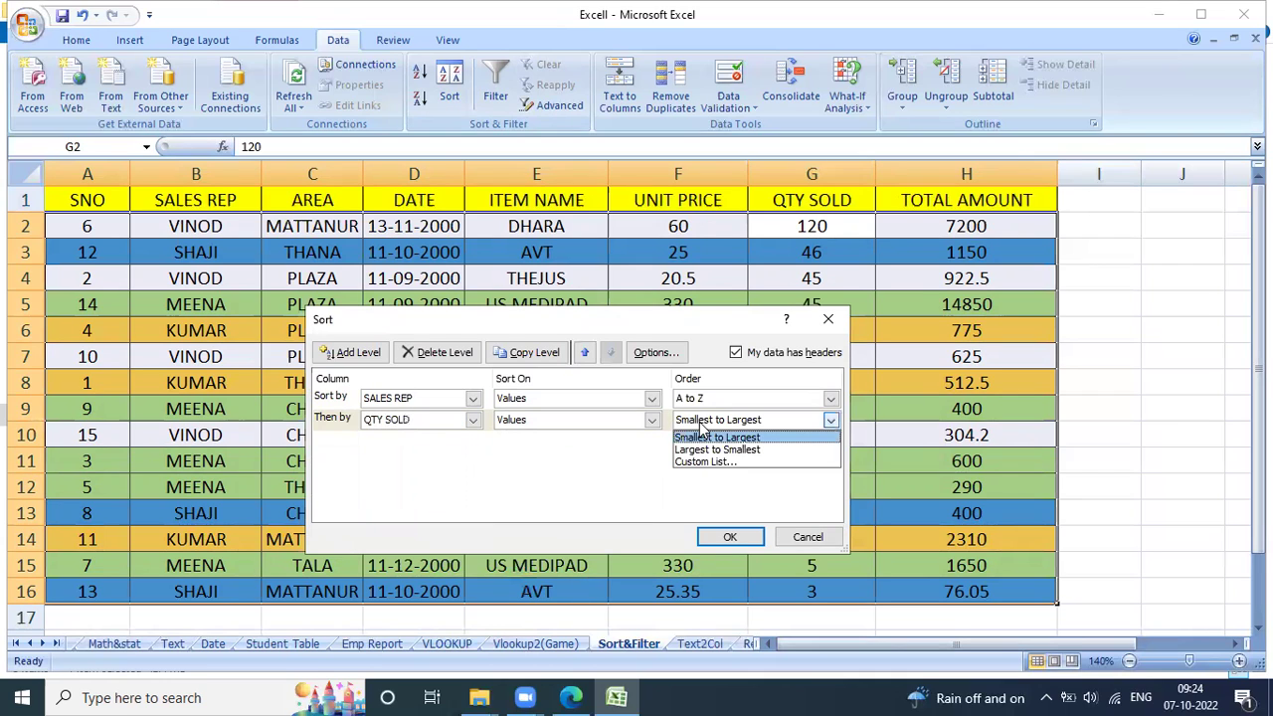
{"action": "left_click", "coordinate": [701, 449]}
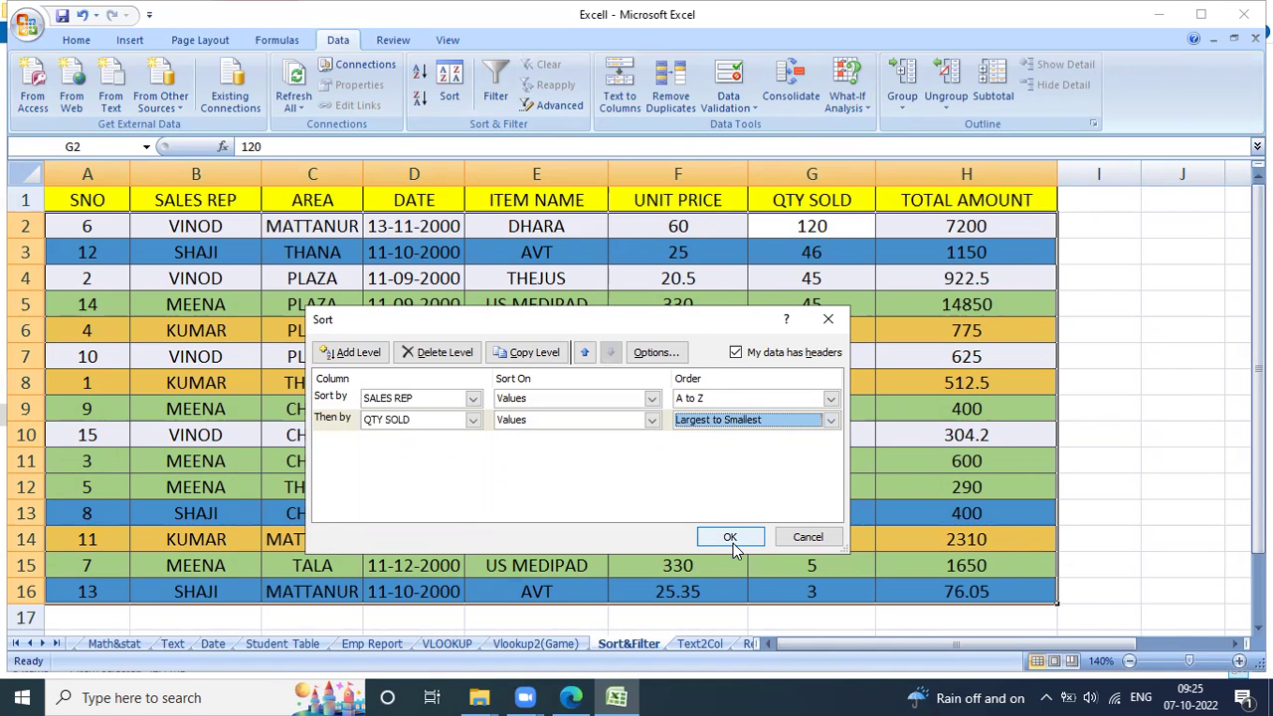
Apply the two-level sort: reps KUMAR to VINOD, each with quantities descending
{"action": "left_click", "coordinate": [730, 538]}
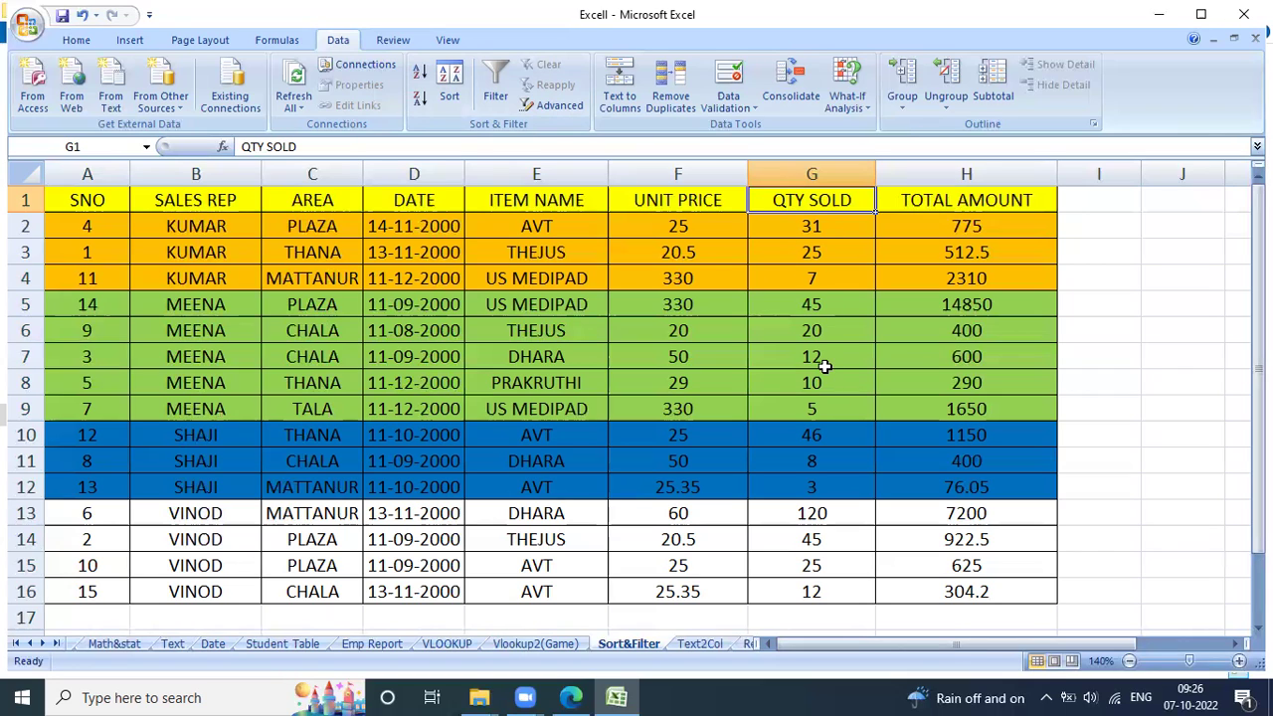
Add AREA as the middle sort level between SALES REP and QTY SOLD, then apply
{"action": "left_click", "coordinate": [447, 88]}
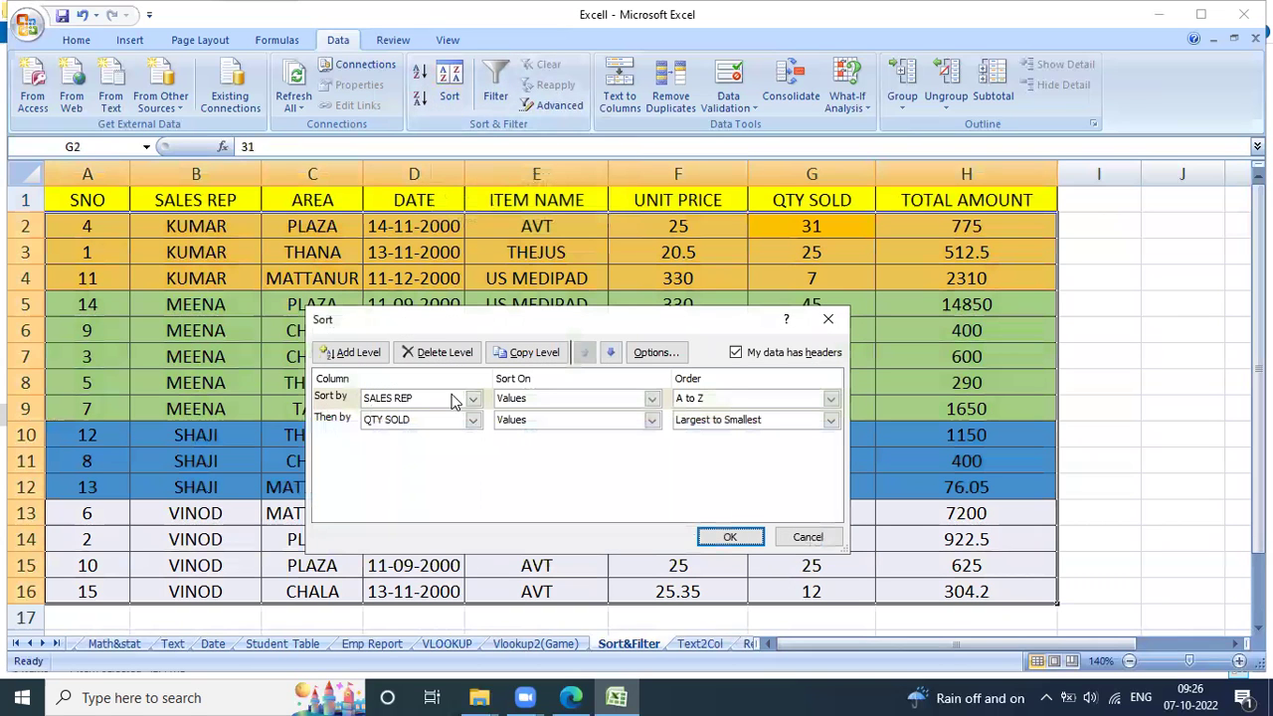
{"action": "left_click", "coordinate": [377, 356]}
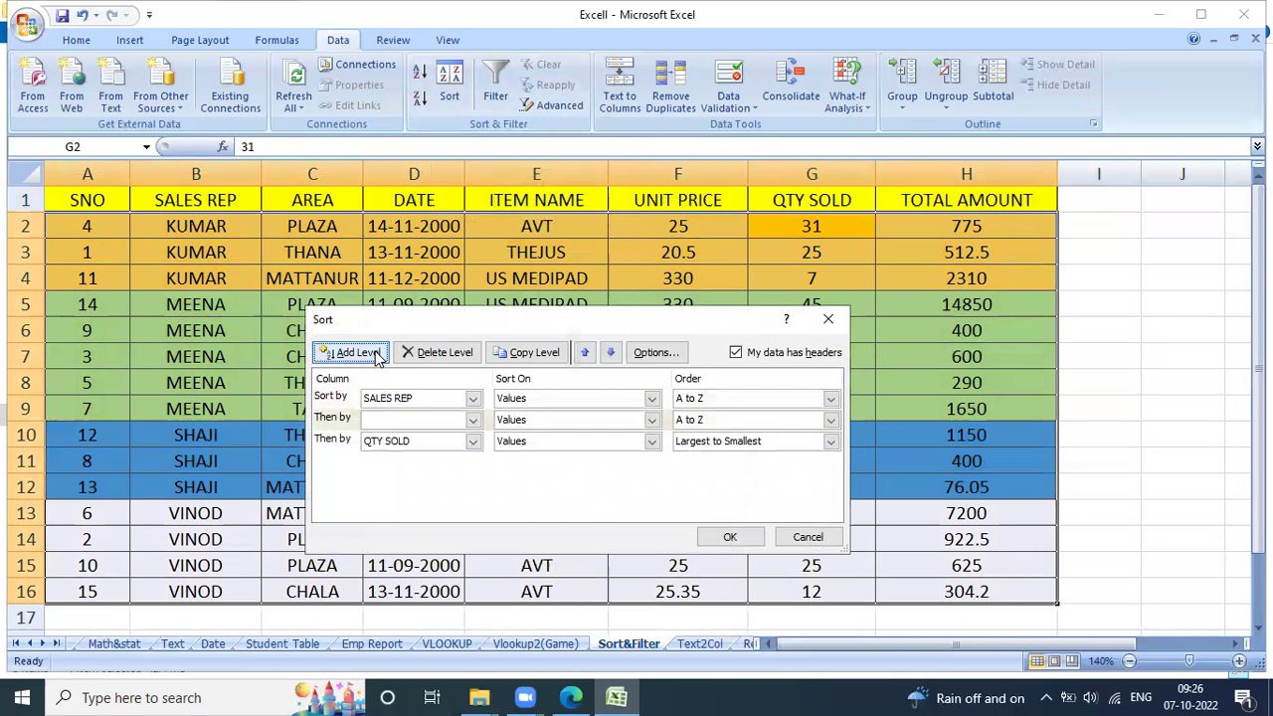
{"action": "left_click", "coordinate": [473, 420]}
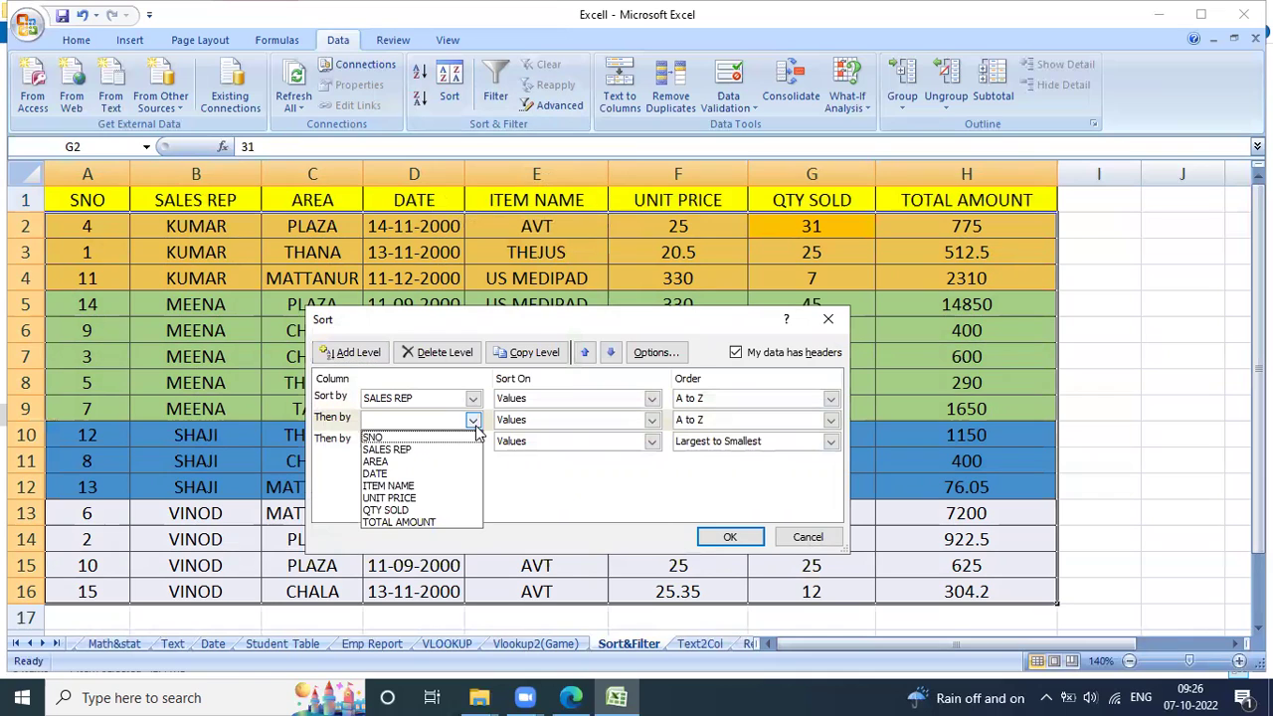
{"action": "left_click", "coordinate": [433, 462]}
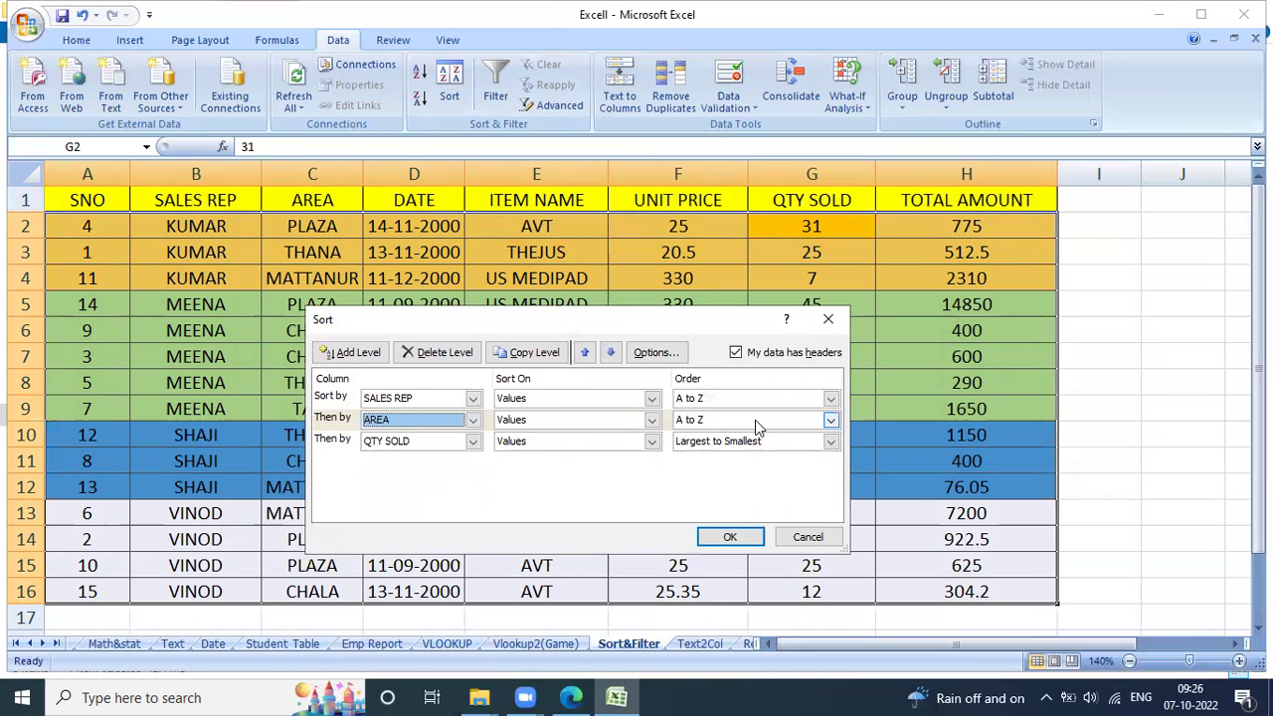
{"action": "left_click", "coordinate": [736, 542]}
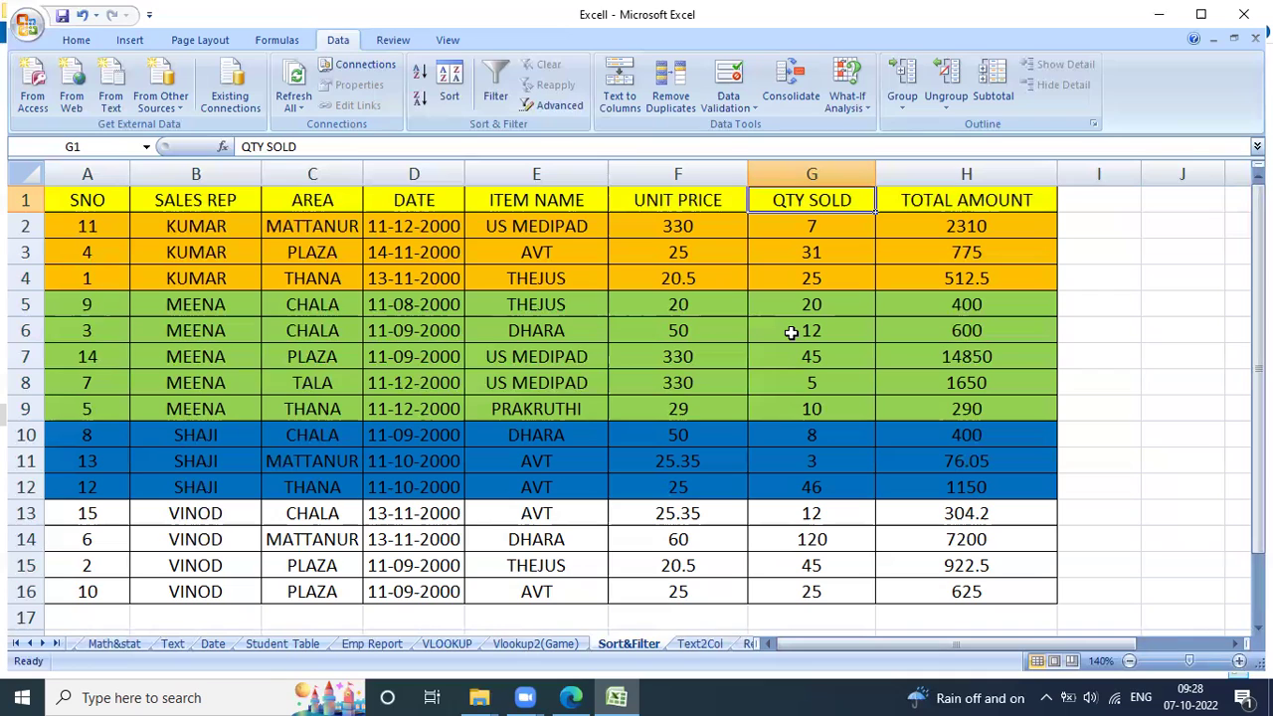
Overwrite MEENA's area entries PLAZA (C7) and TALA (C8) with CHALA using AutoComplete
{"action": "left_click", "coordinate": [337, 360]}
{"action": "type", "text": "cha"}
{"action": "key", "text": "Return"}
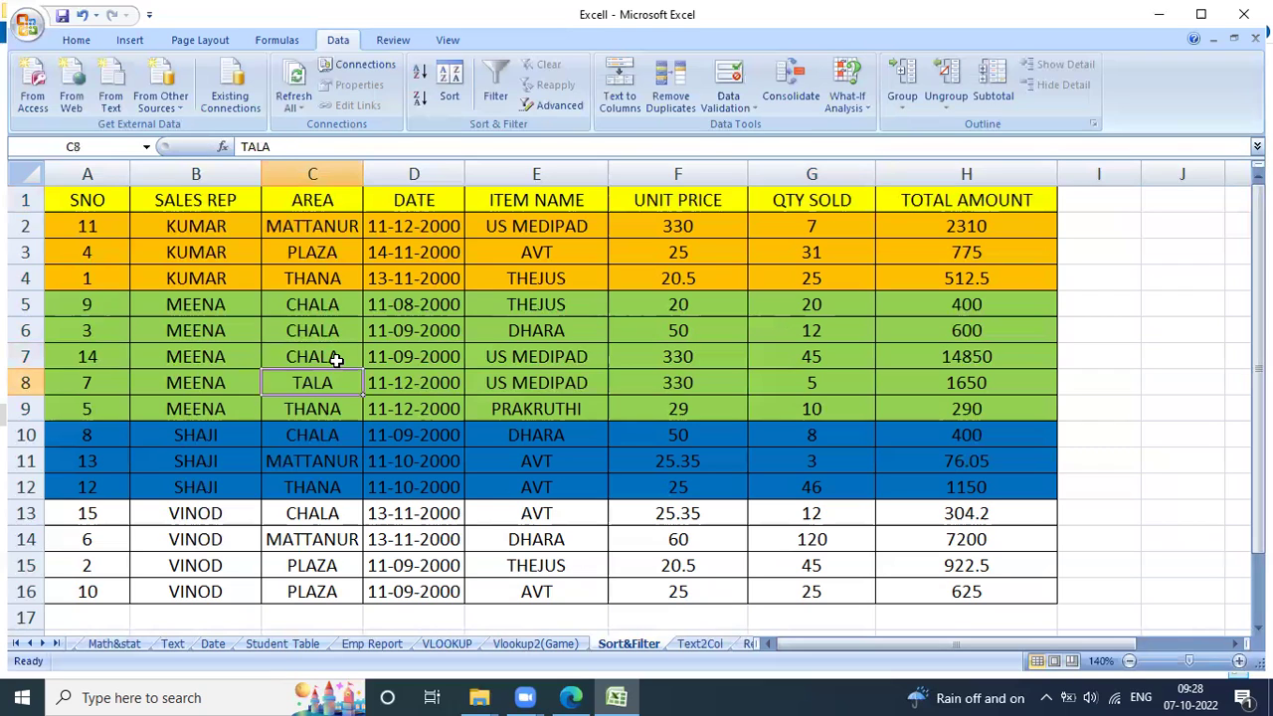
{"action": "type", "text": "chal\\"}
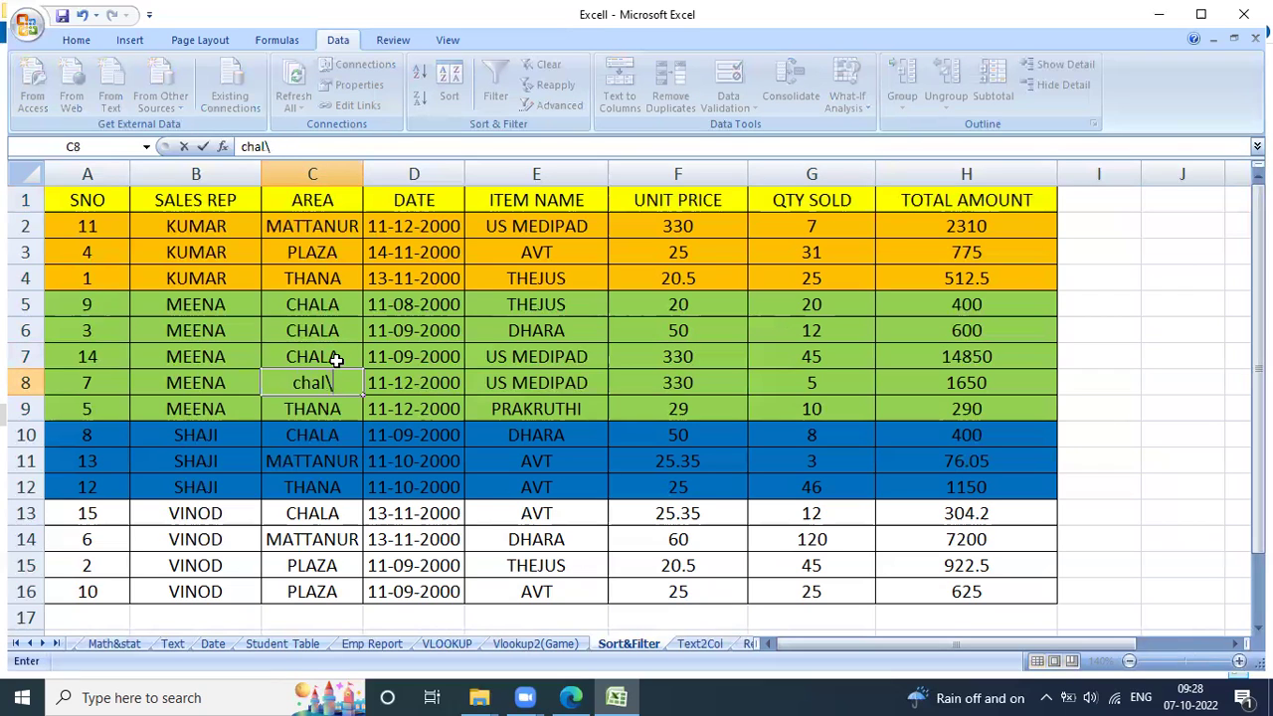
{"action": "key", "text": "BackSpace"}
{"action": "type", "text": "a"}
{"action": "key", "text": "BackSpace"}
{"action": "key", "text": "BackSpace"}
{"action": "key", "text": "BackSpace"}
{"action": "key", "text": "BackSpace"}
{"action": "key", "text": "BackSpace"}
{"action": "type", "text": "c"}
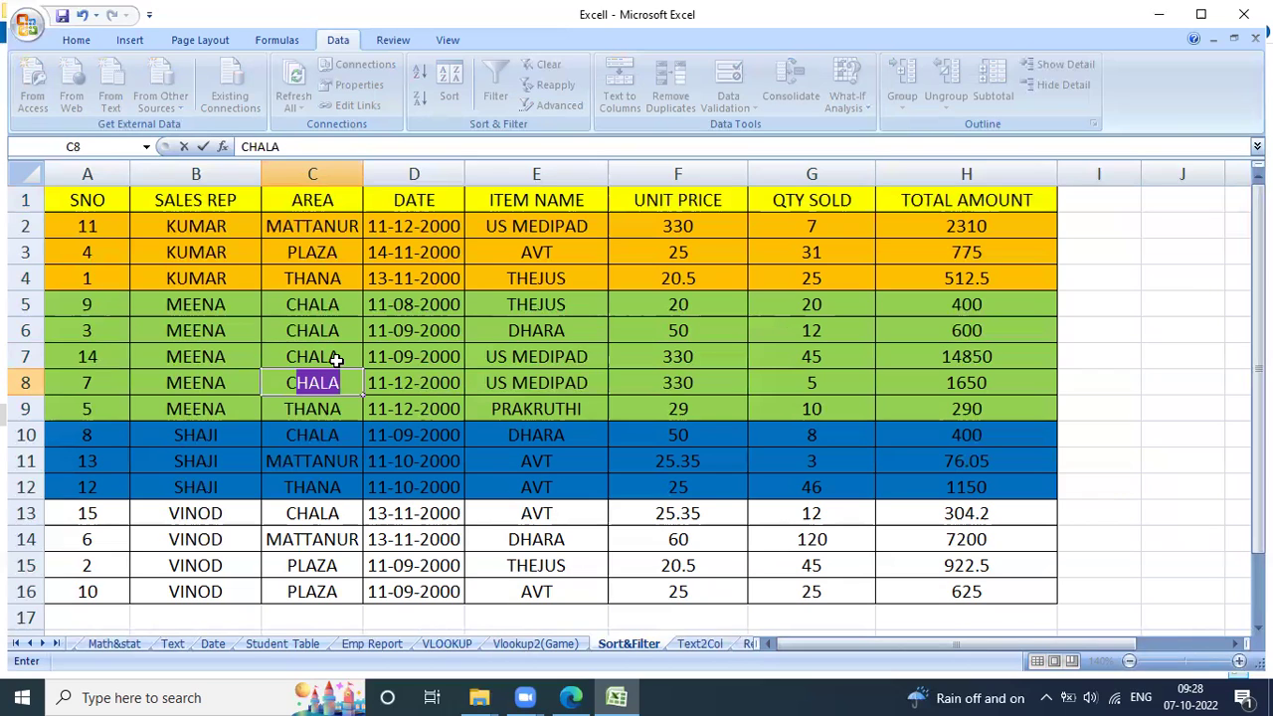
{"action": "key", "text": "Return"}
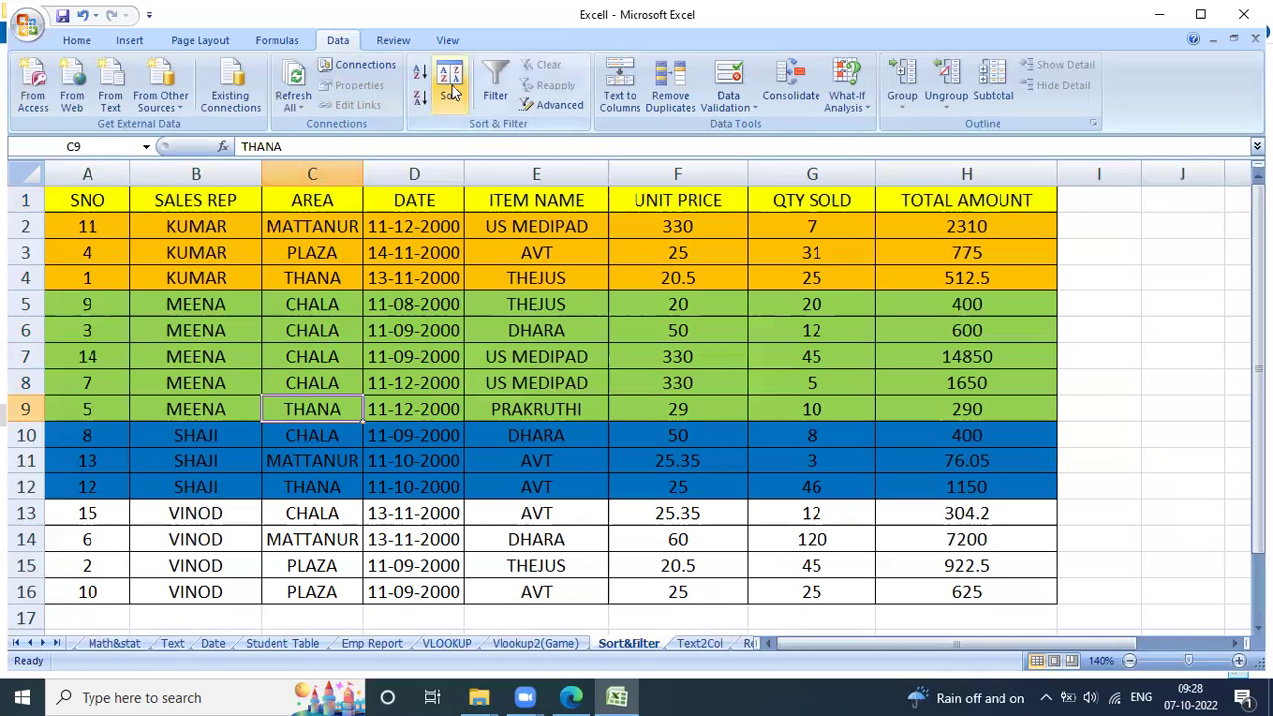
Reapply the sort: SALES REP A to Z, AREA A to Z, QTY SOLD largest to smallest
{"action": "left_click", "coordinate": [449, 91]}
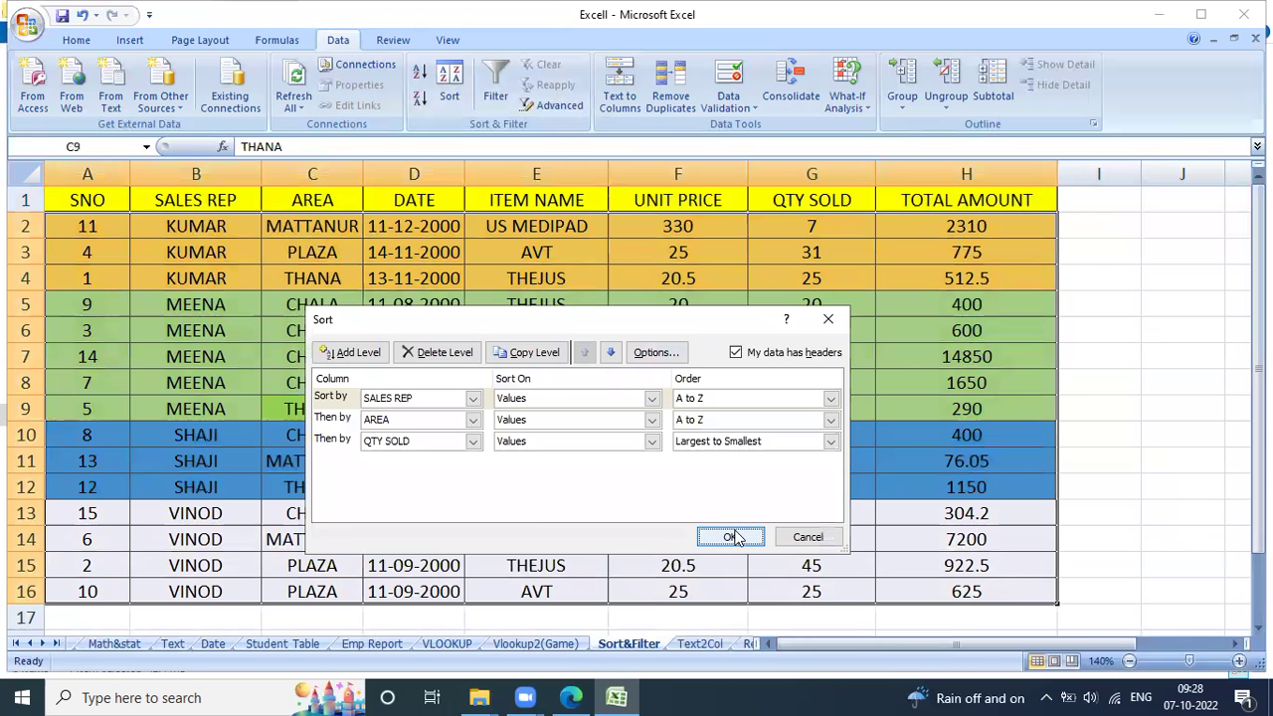
{"action": "left_click", "coordinate": [731, 537]}
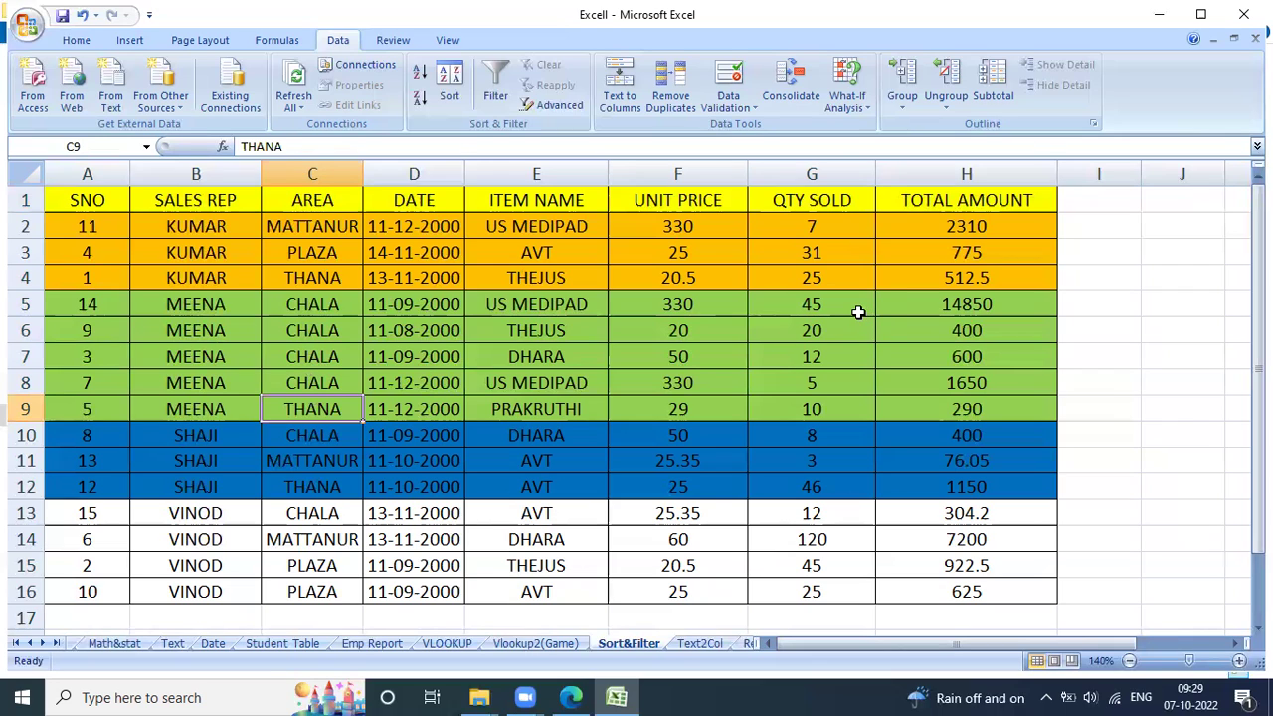
{"action": "left_click_drag", "start_coordinate": [861, 314], "coordinate": [856, 376]}
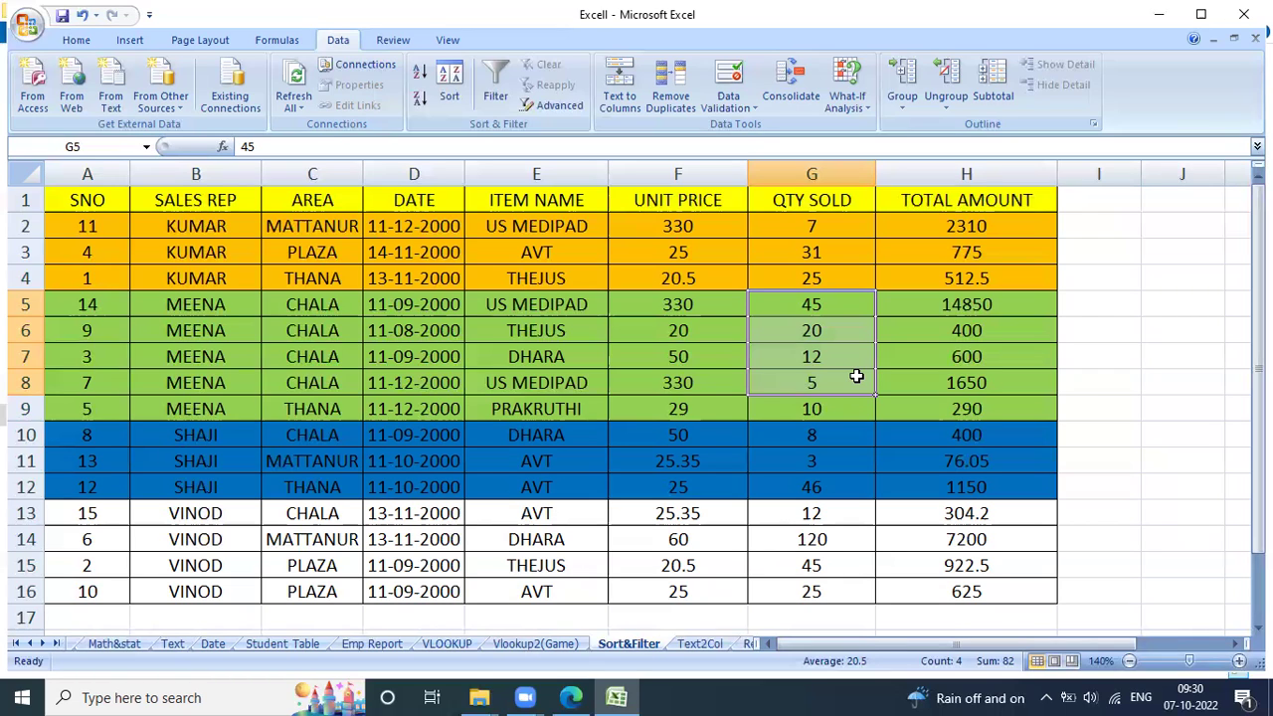
{"action": "left_click", "coordinate": [411, 200]}
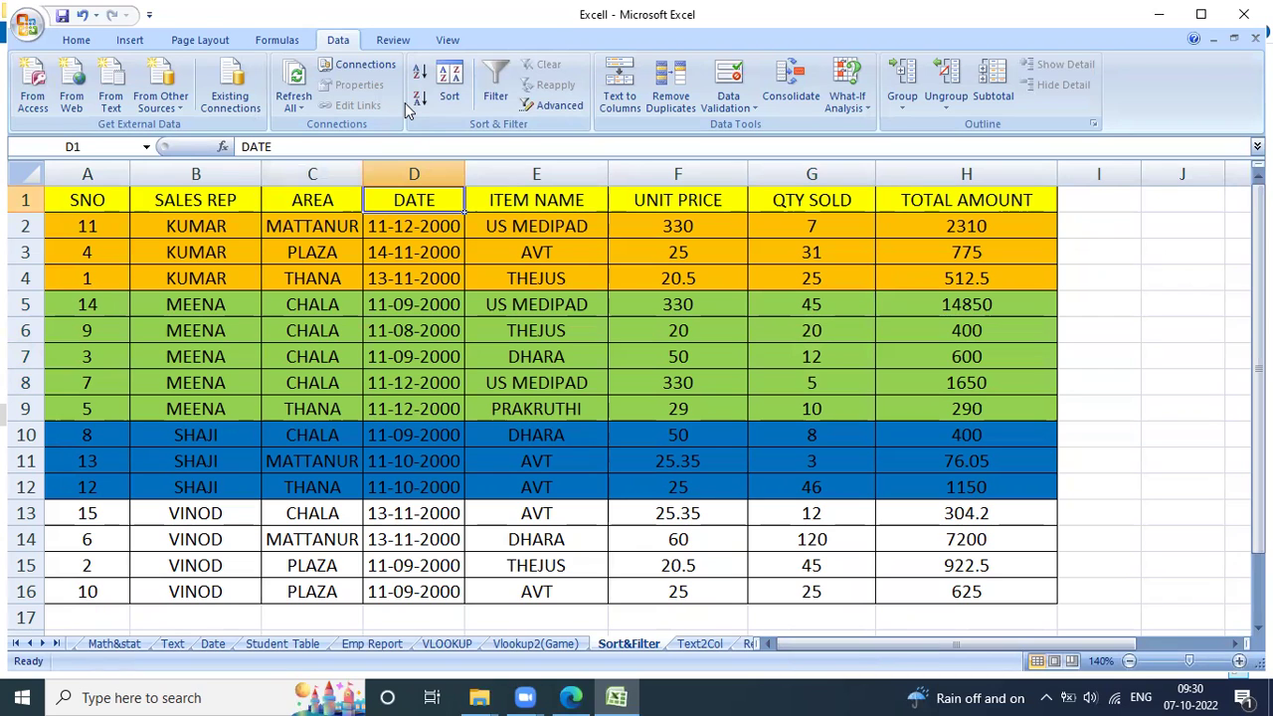
Toggle the Filter button on, off and on again so every column heading has filter arrows
{"action": "left_click", "coordinate": [494, 88]}
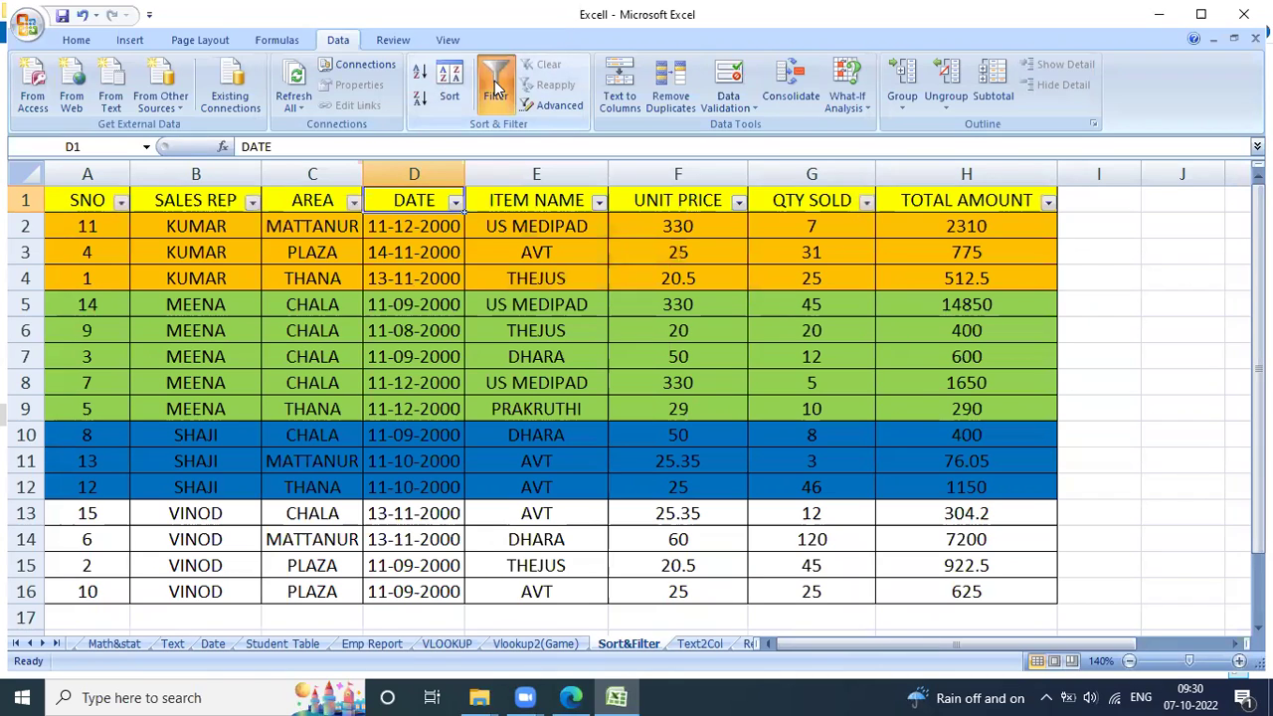
{"action": "left_click", "coordinate": [494, 88]}
{"action": "left_click", "coordinate": [494, 88]}
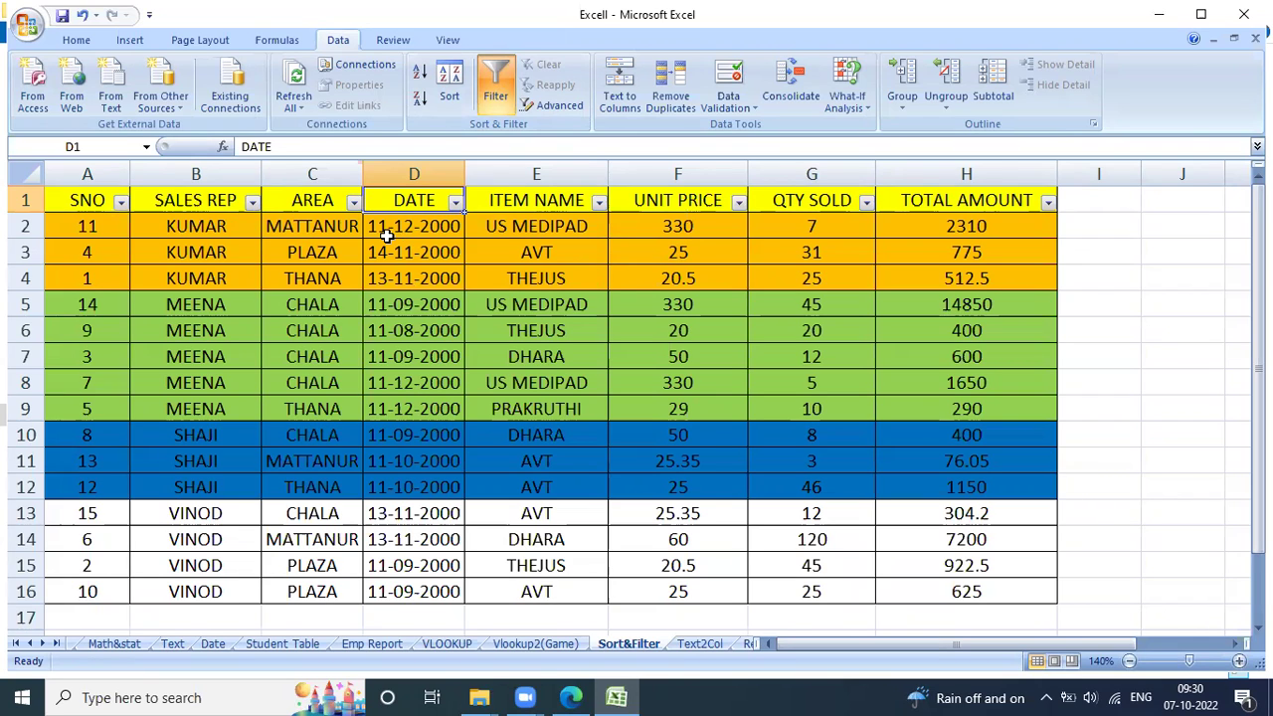
{"action": "left_click", "coordinate": [253, 202]}
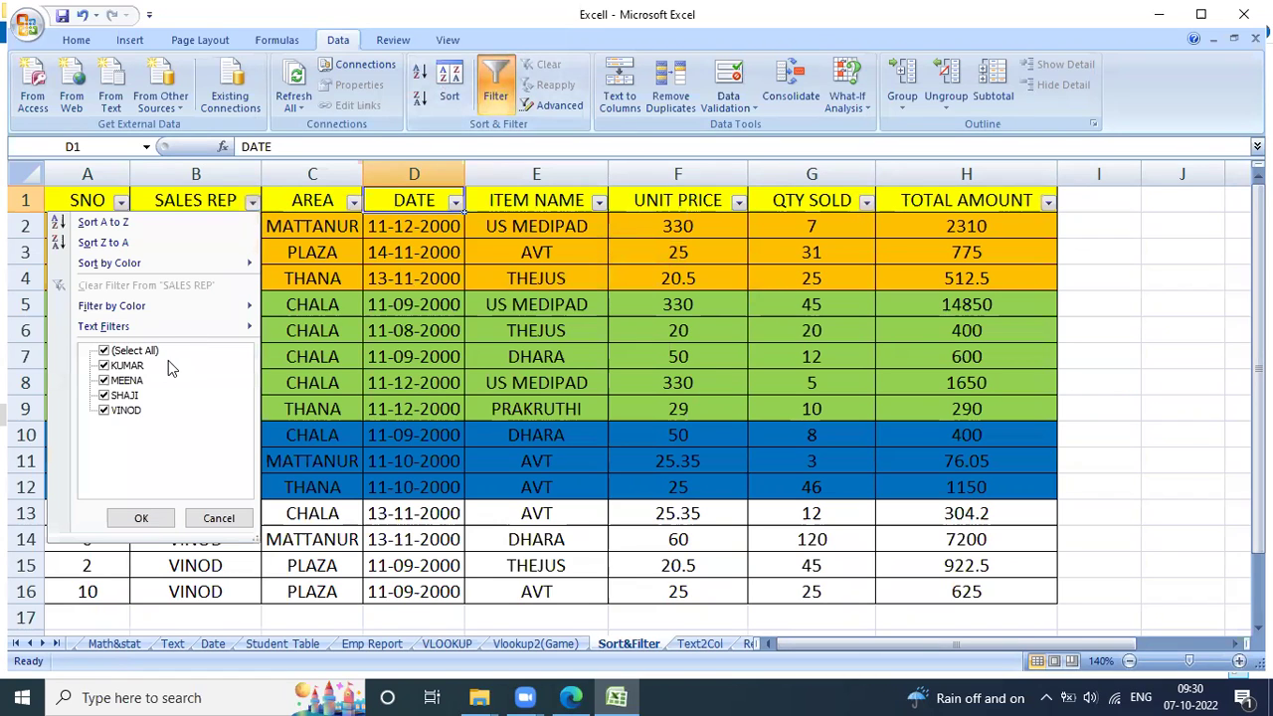
{"action": "left_click", "coordinate": [147, 353]}
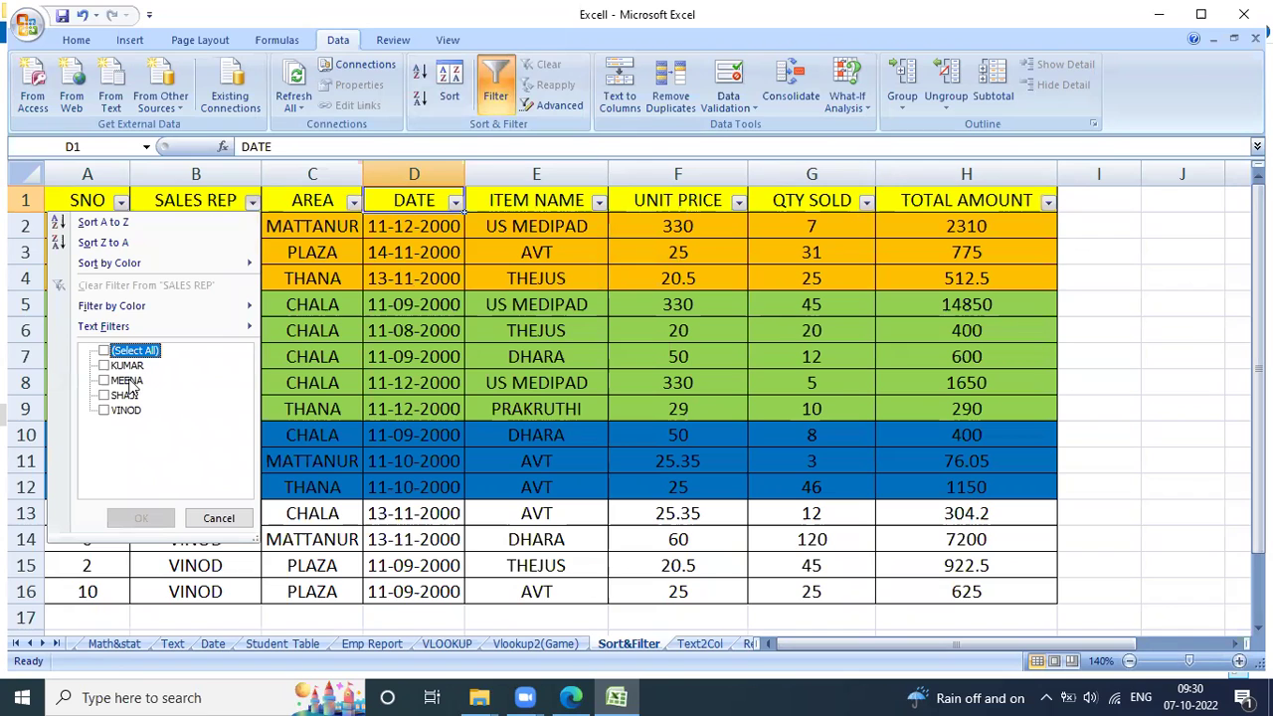
{"action": "left_click", "coordinate": [129, 382]}
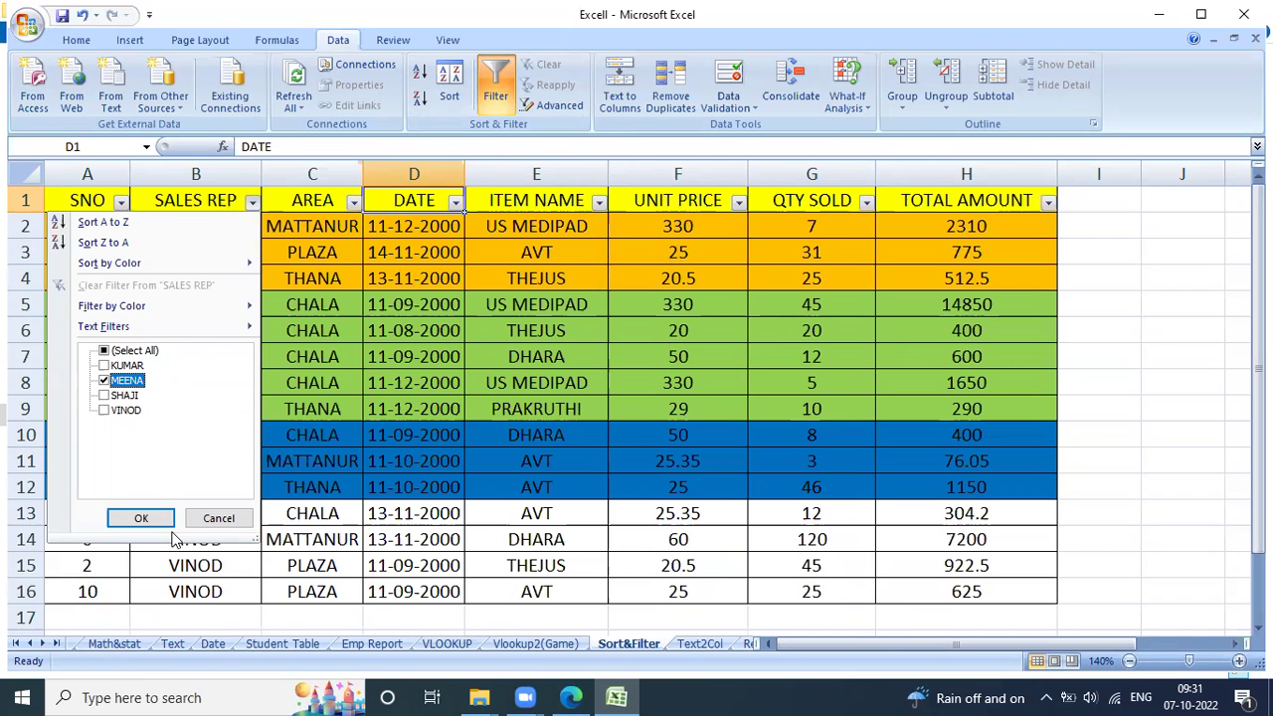
{"action": "left_click", "coordinate": [166, 525]}
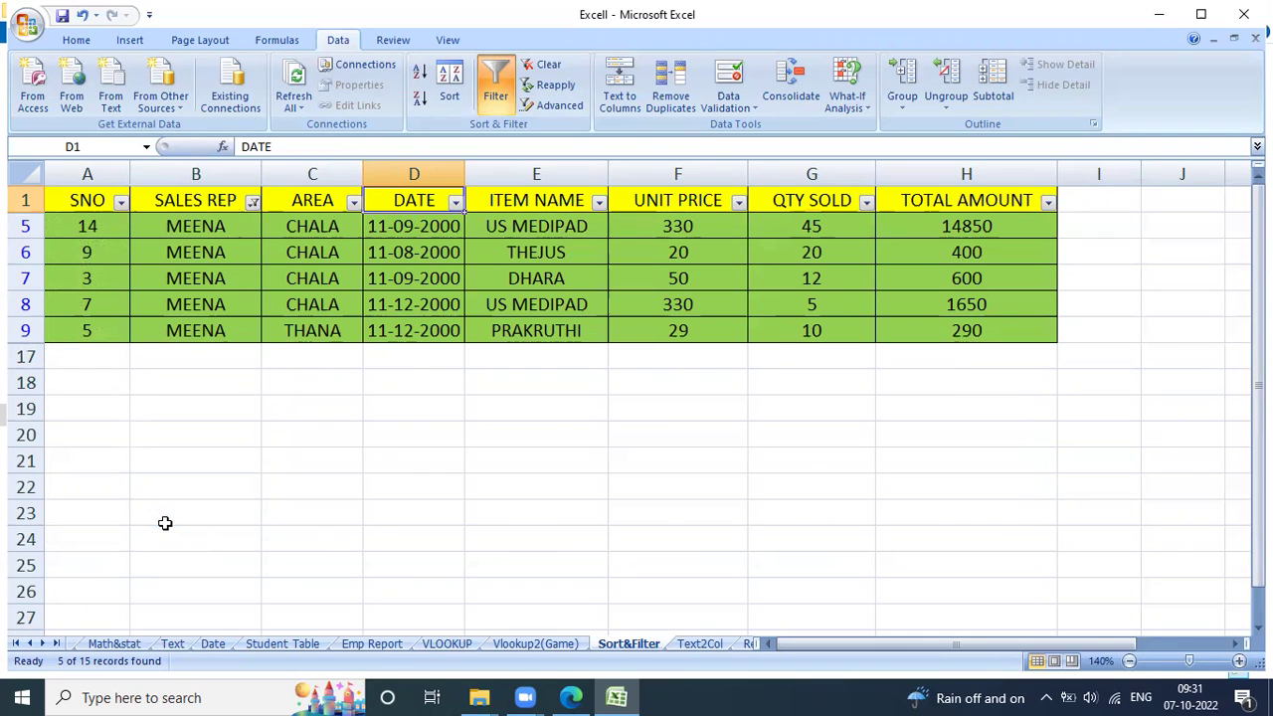
{"action": "left_click", "coordinate": [251, 202]}
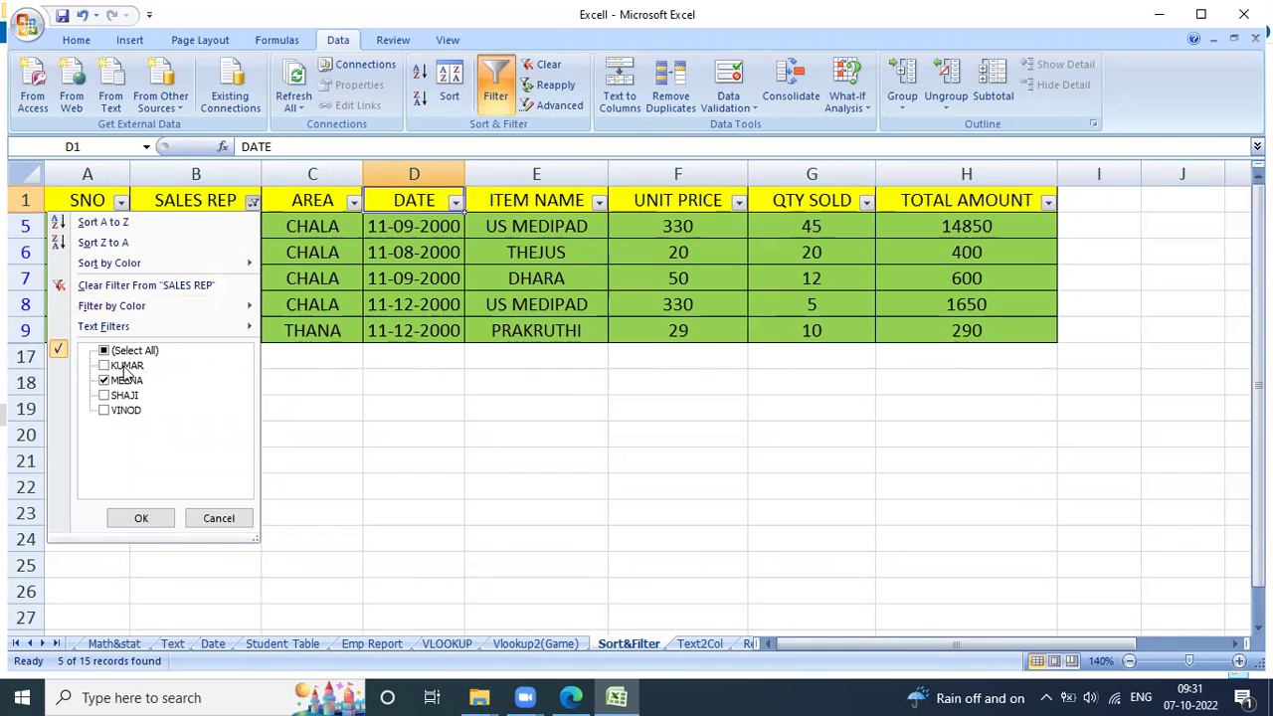
{"action": "left_click", "coordinate": [105, 365]}
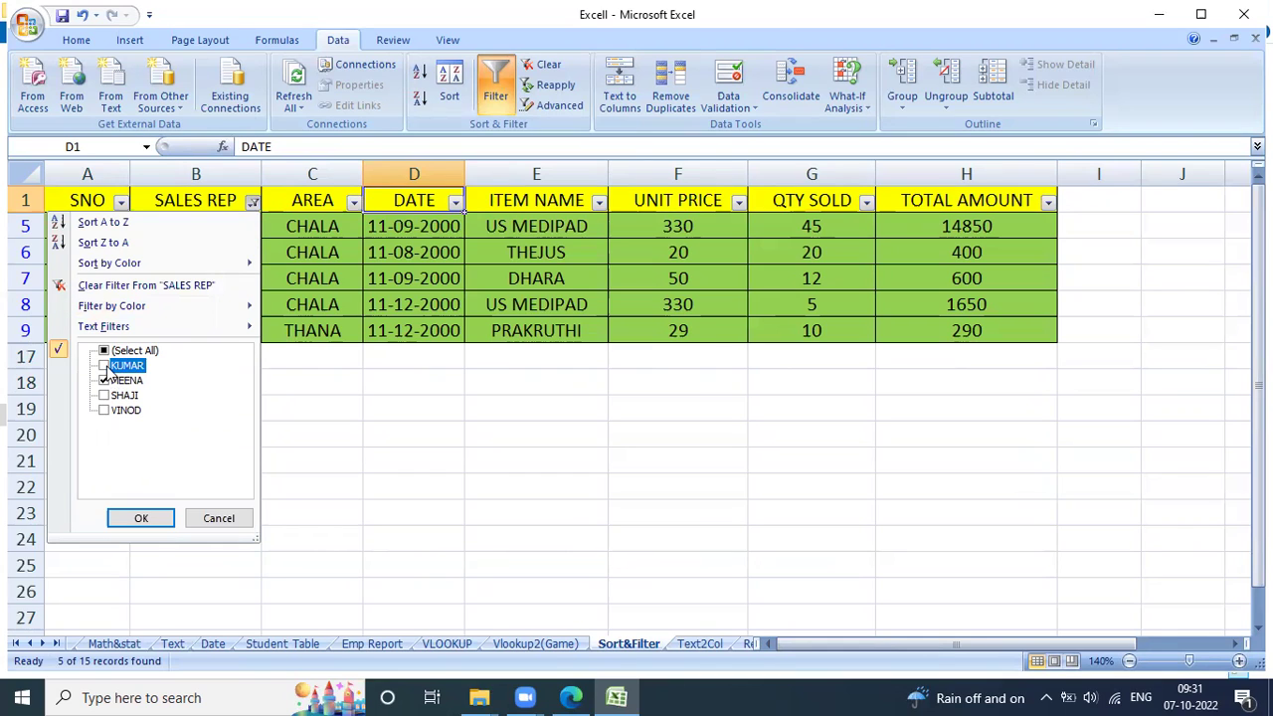
{"action": "left_click", "coordinate": [142, 518]}
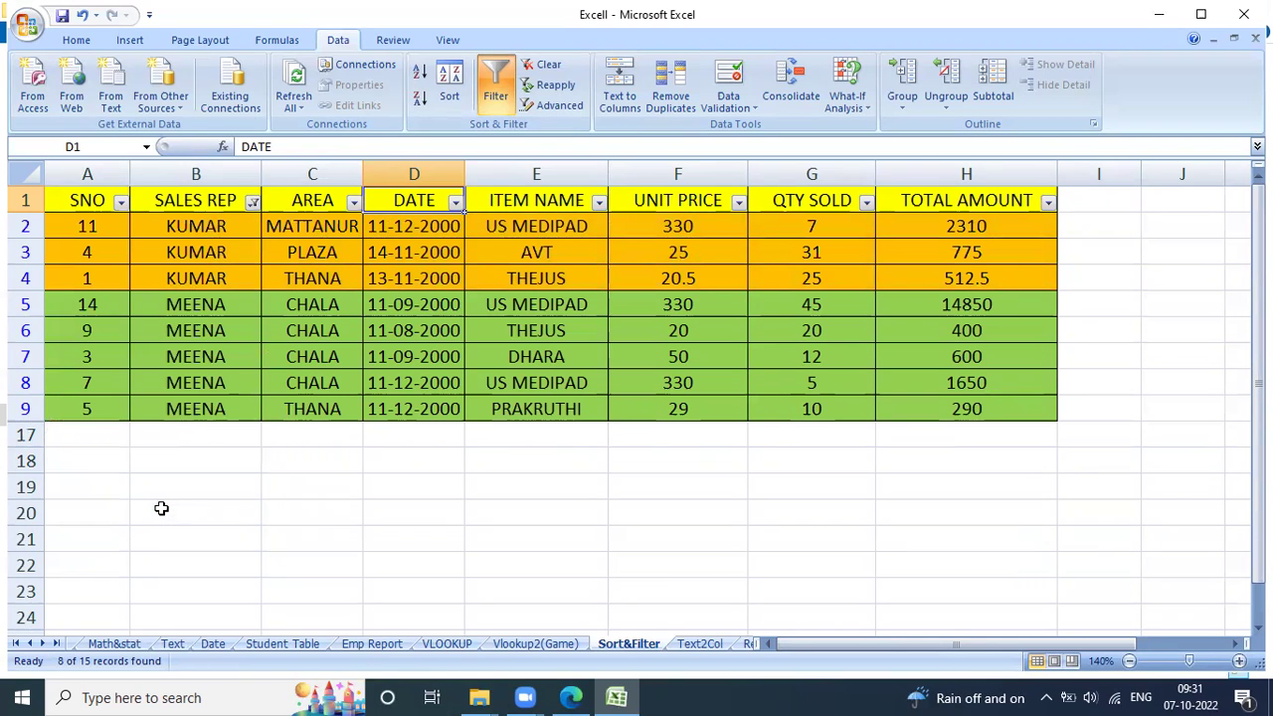
{"action": "left_click", "coordinate": [254, 201]}
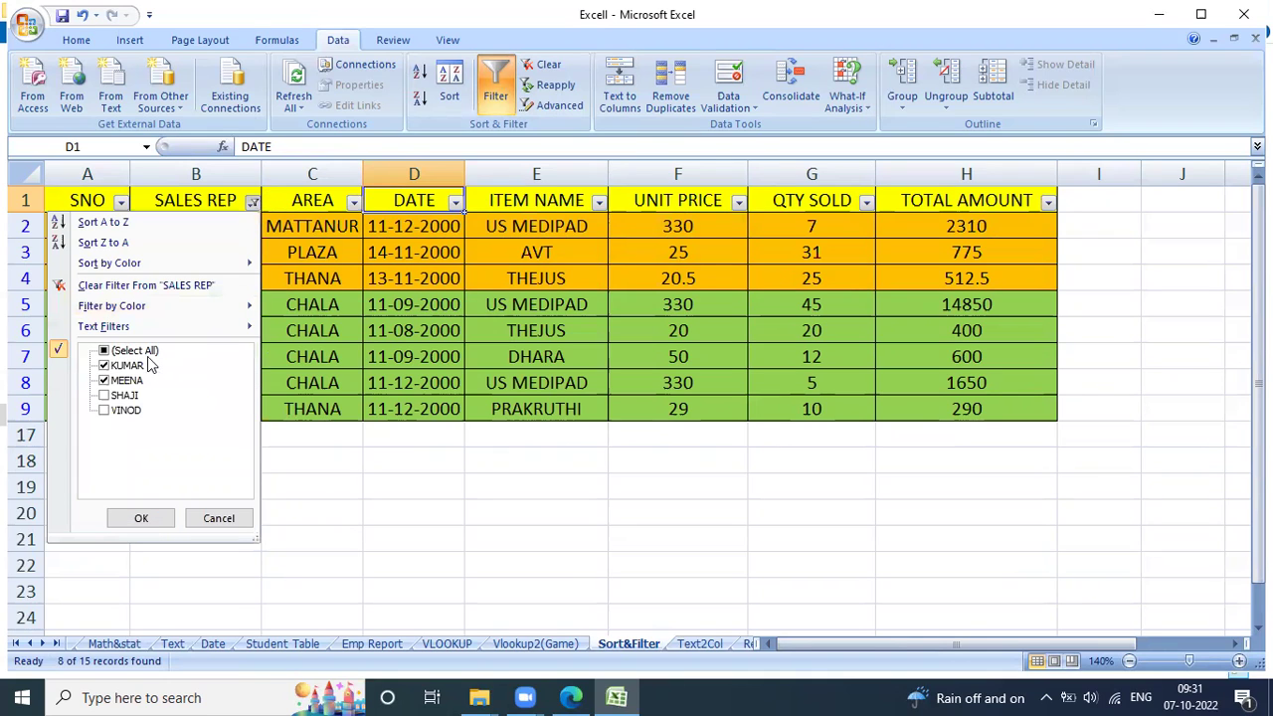
{"action": "left_click", "coordinate": [140, 351]}
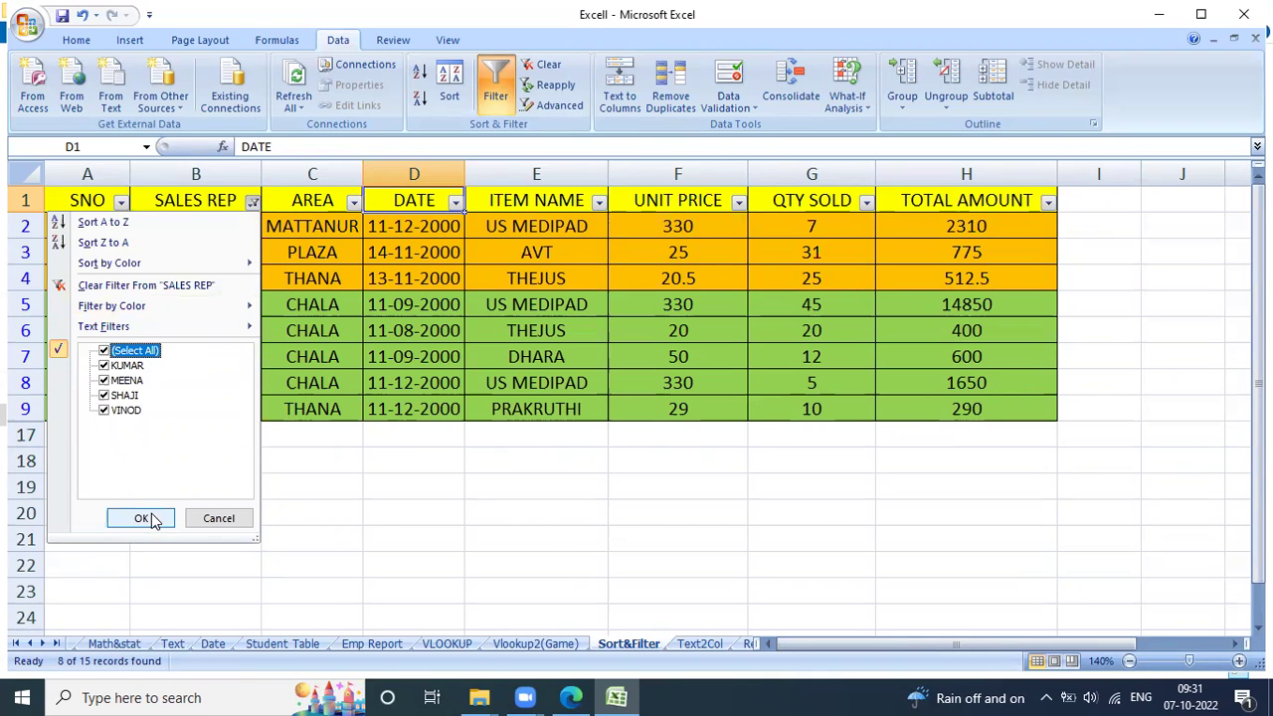
{"action": "left_click", "coordinate": [144, 518]}
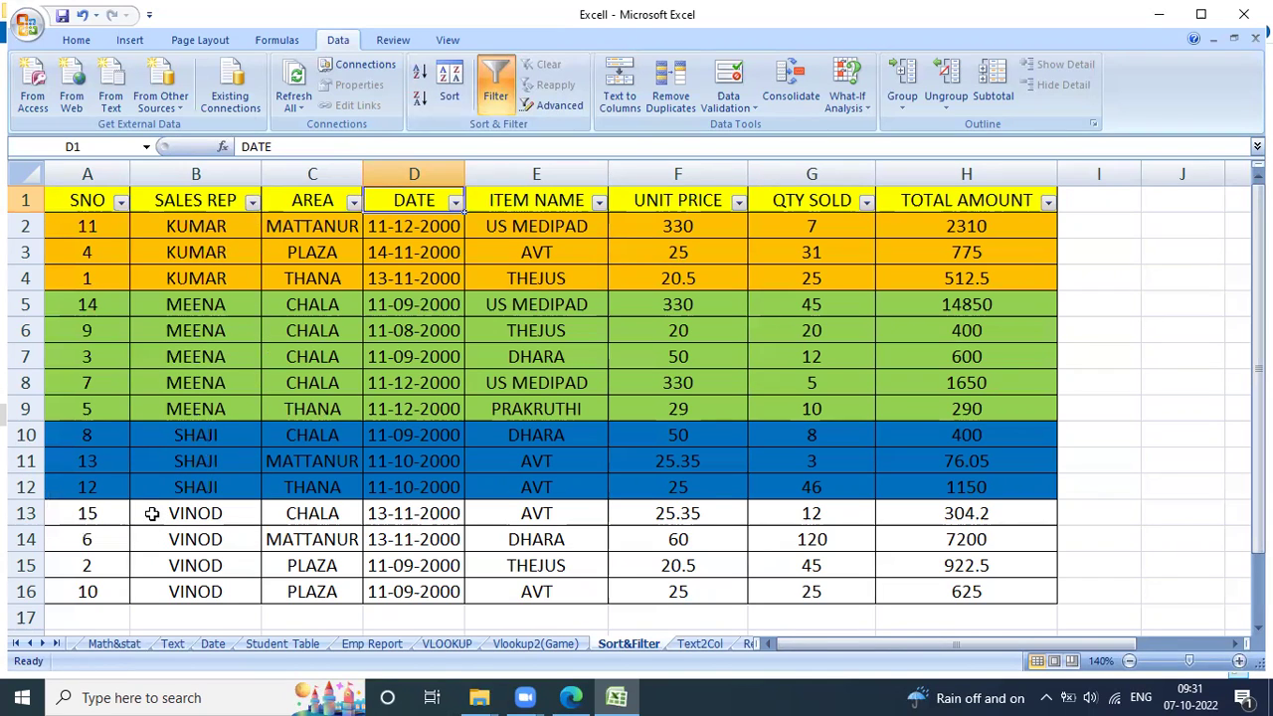
{"action": "left_click", "coordinate": [252, 203]}
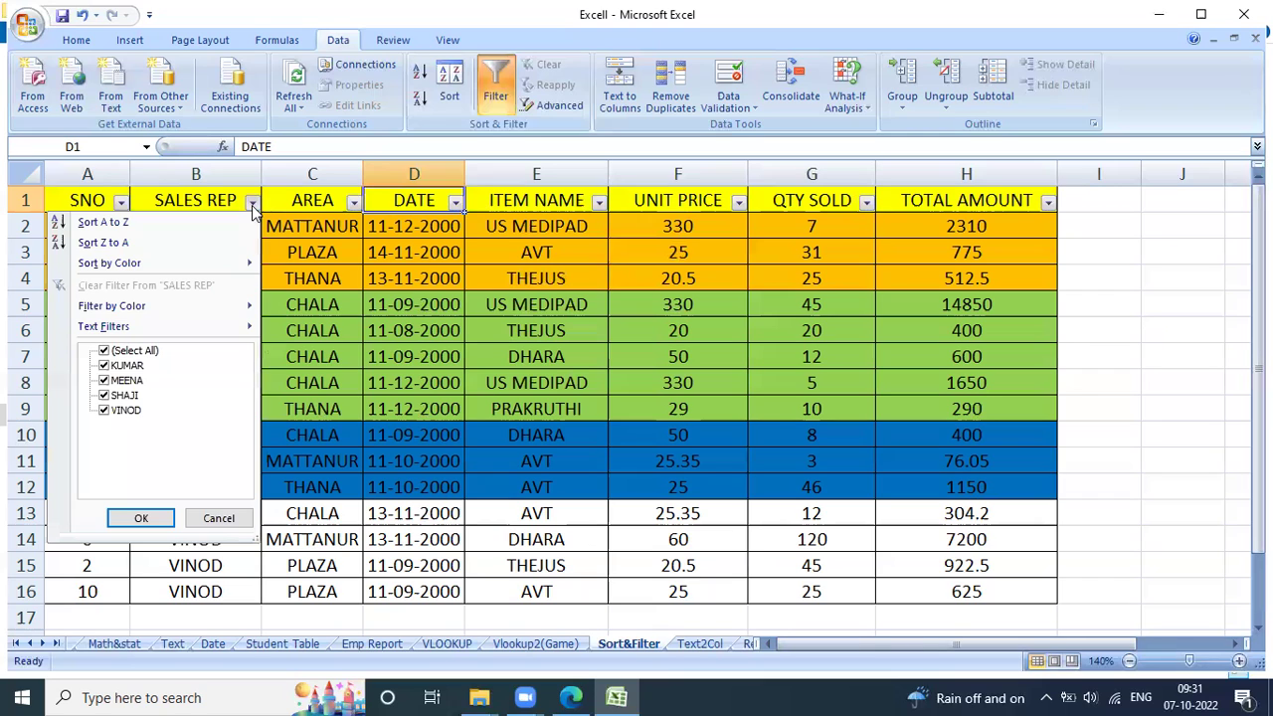
{"action": "mouse_move", "coordinate": [160, 306]}
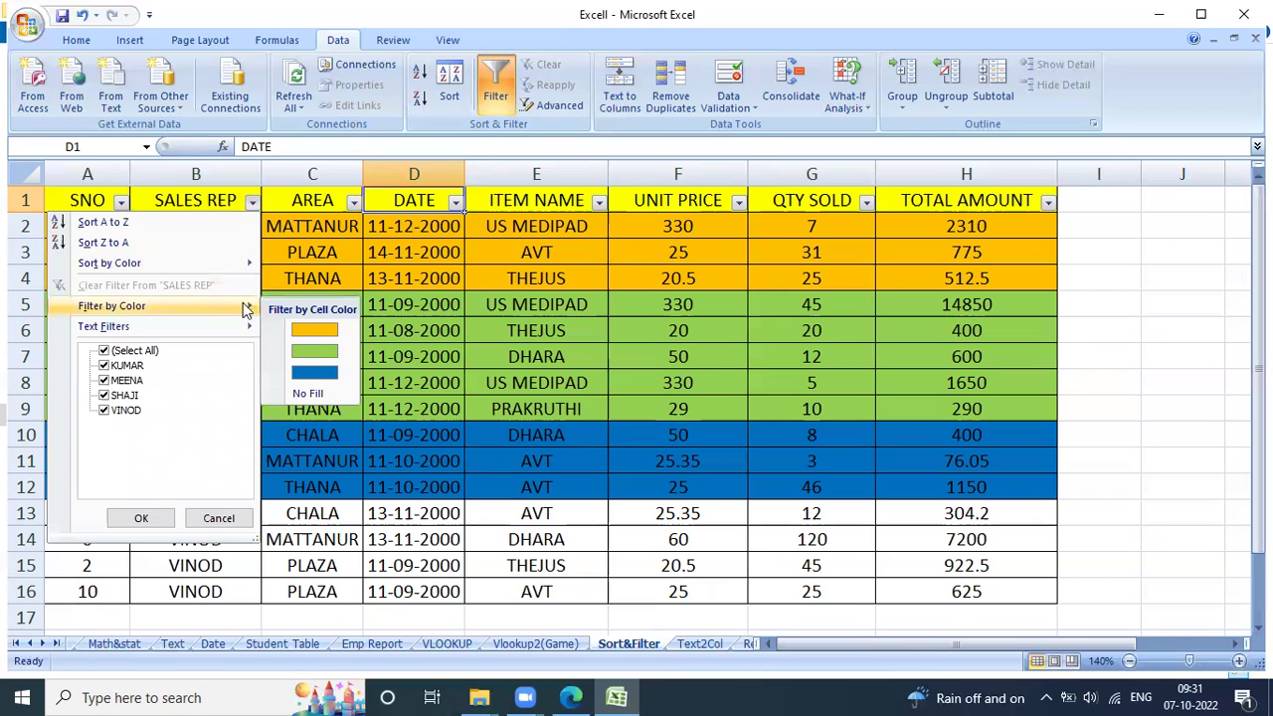
{"action": "left_click", "coordinate": [303, 374]}
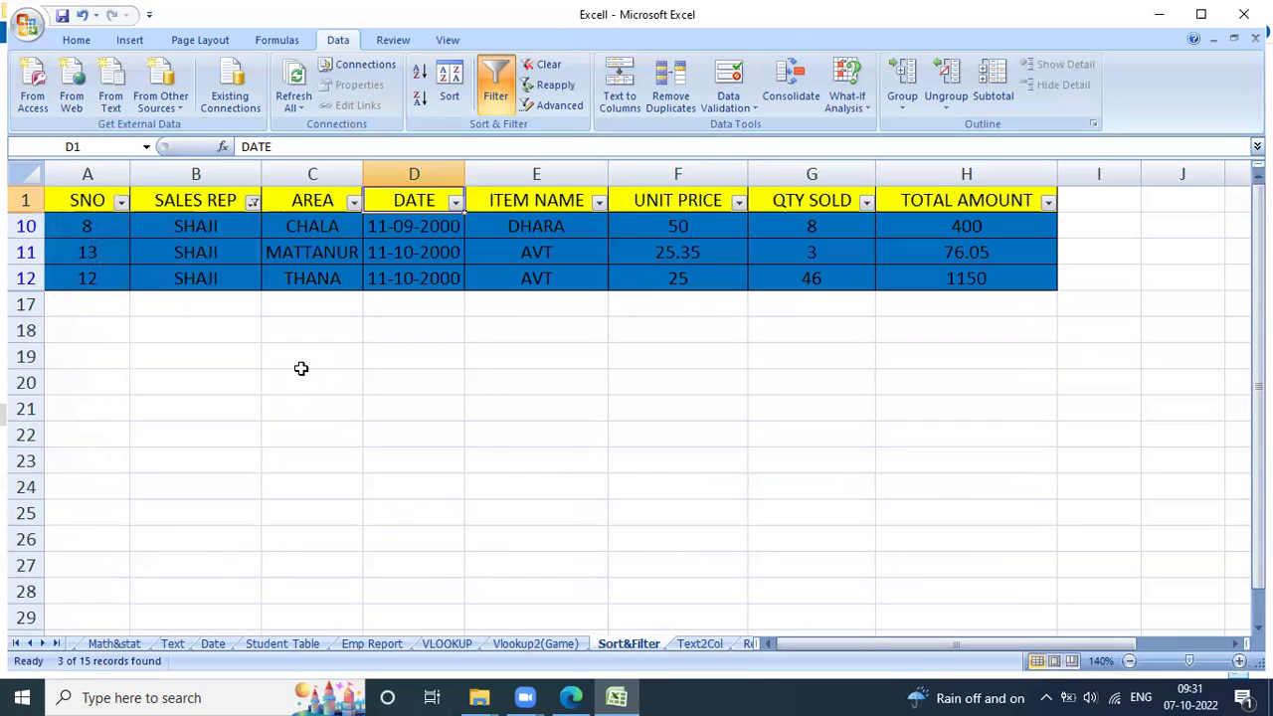
{"action": "left_click", "coordinate": [253, 201]}
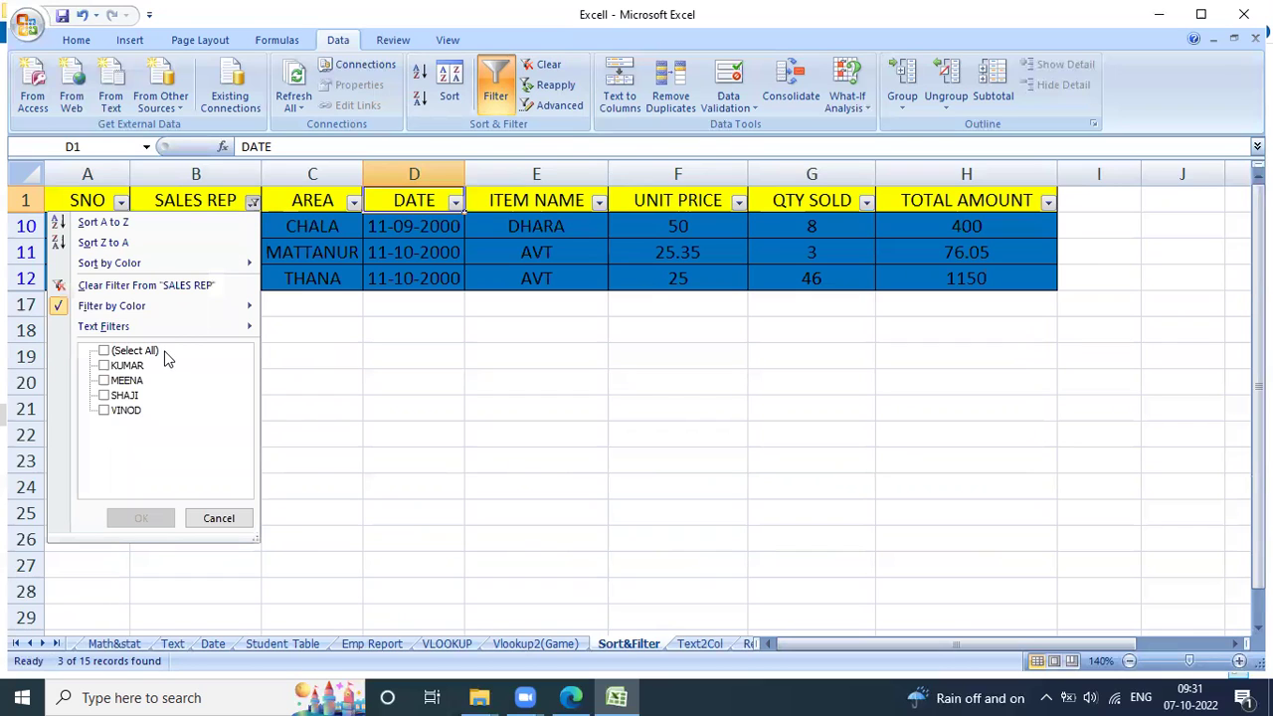
{"action": "mouse_move", "coordinate": [111, 306]}
{"action": "left_click", "coordinate": [278, 387]}
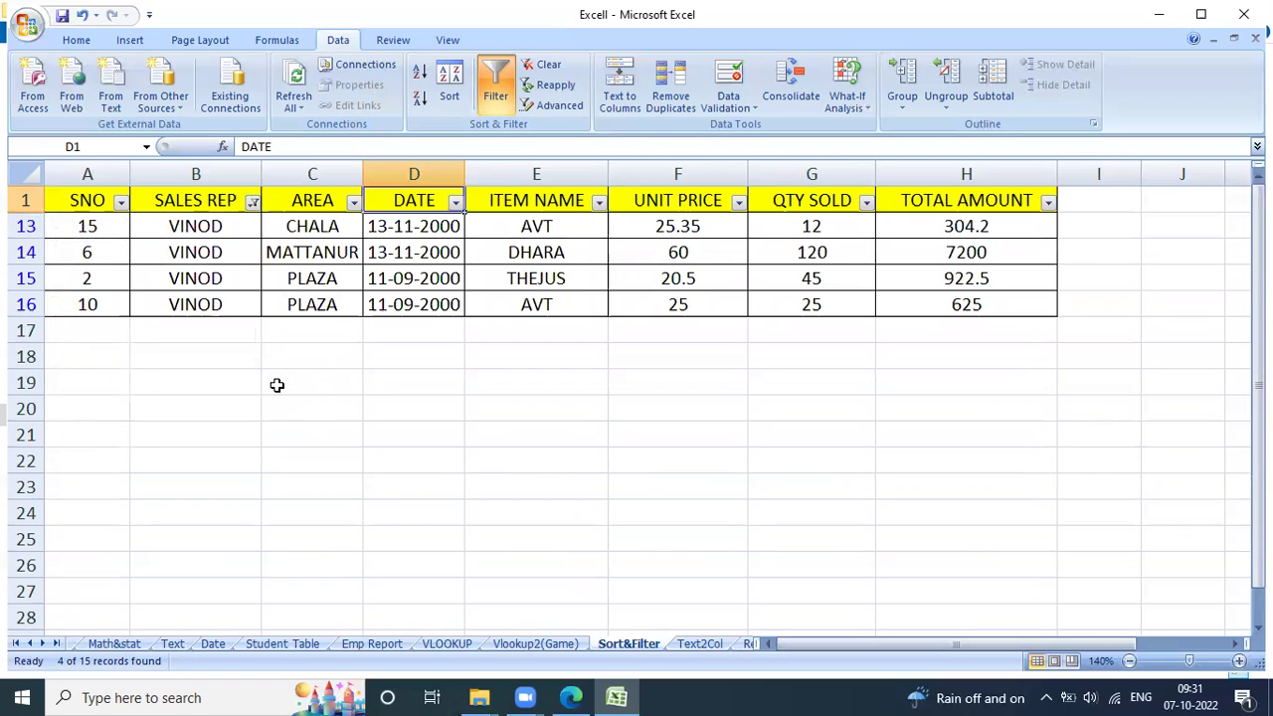
{"action": "left_click", "coordinate": [252, 202]}
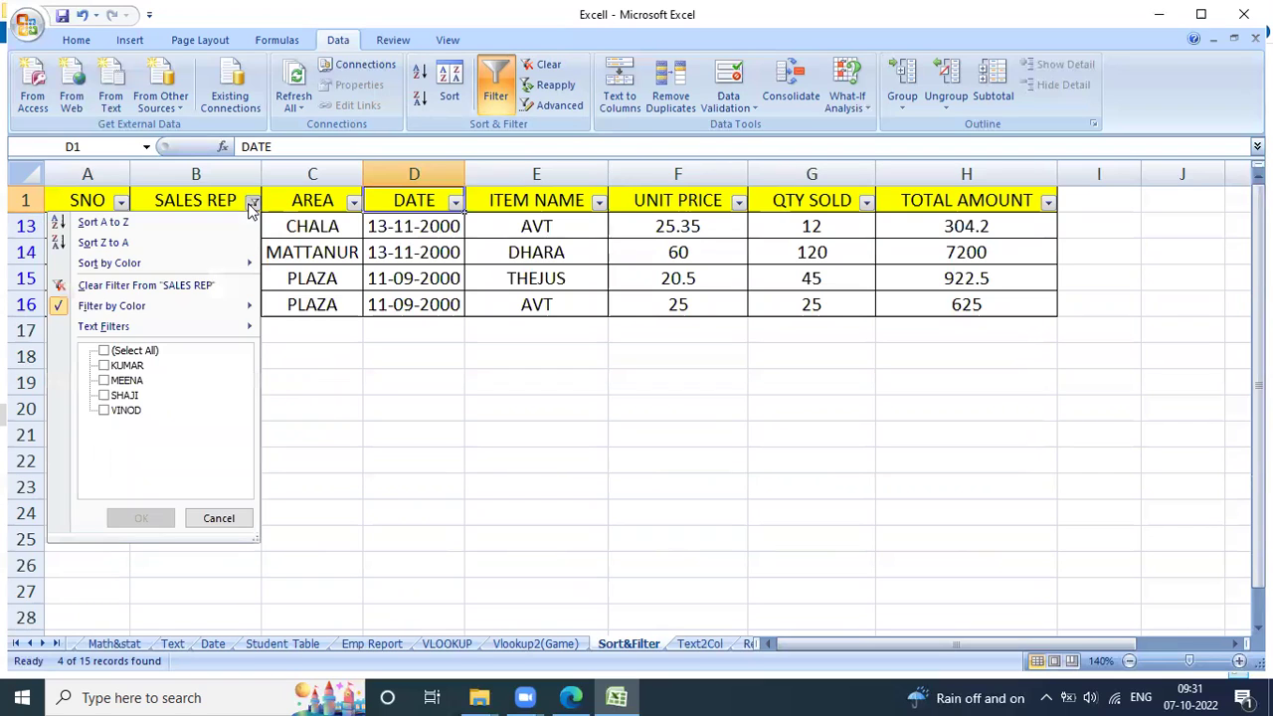
{"action": "left_click", "coordinate": [132, 351]}
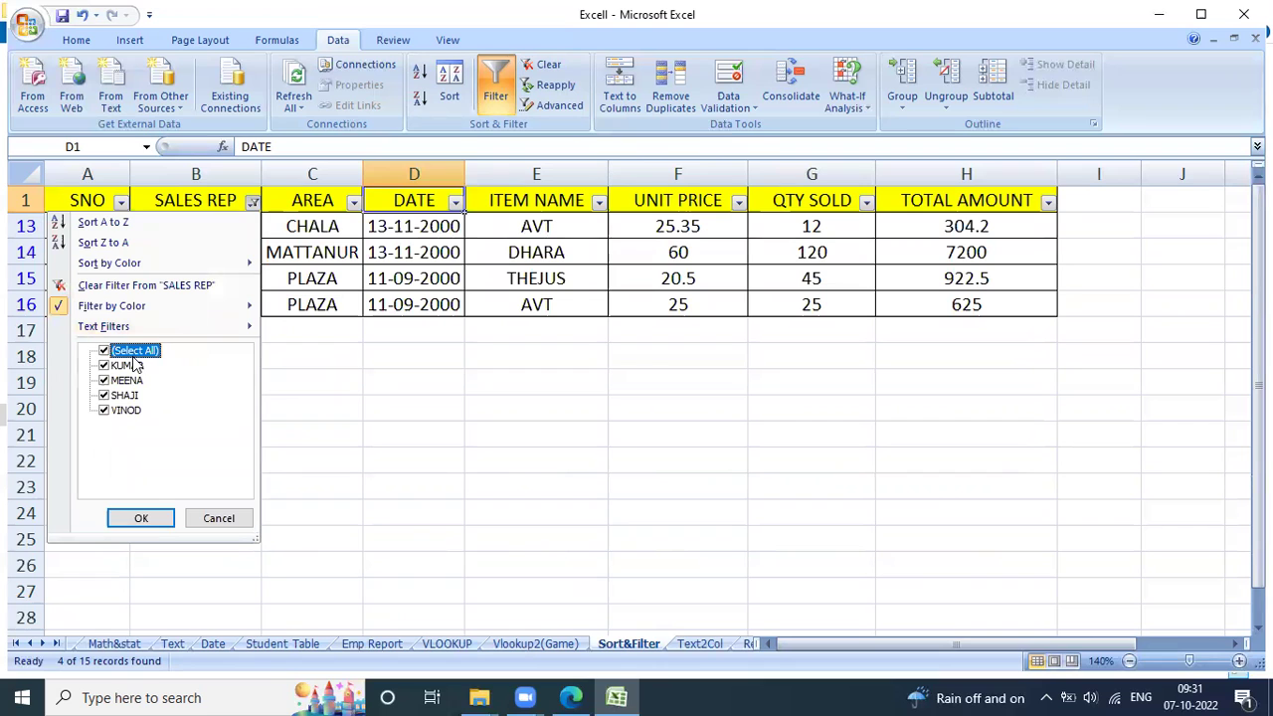
{"action": "left_click", "coordinate": [165, 519]}
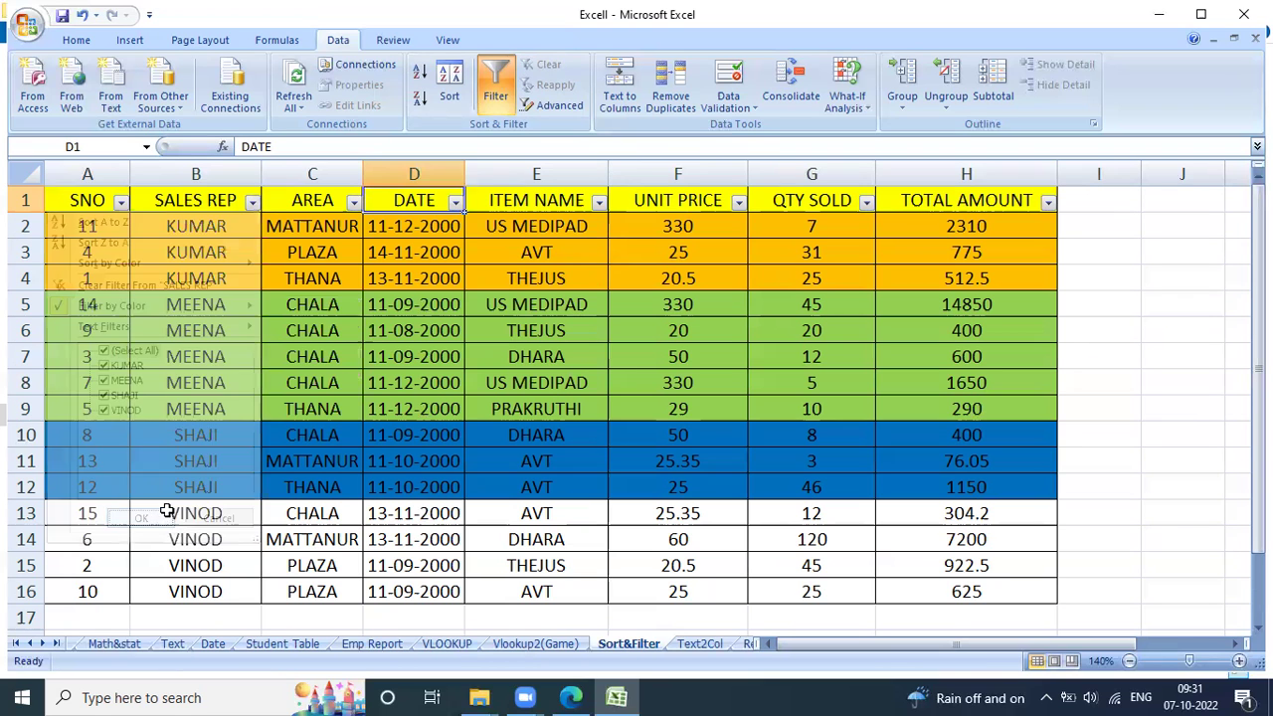
From the AREA header in C1, toggle AutoFilter off and back on with Ctrl+Shift+L
{"action": "left_click", "coordinate": [302, 201]}
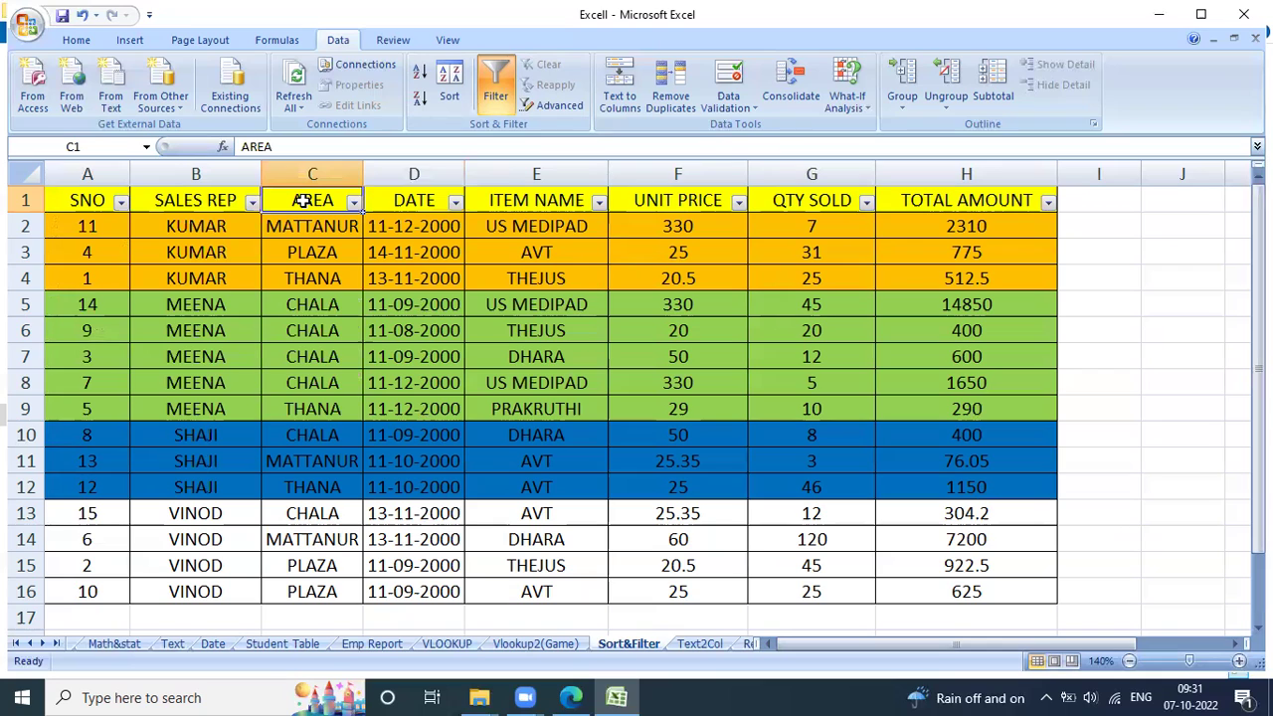
{"action": "key", "text": "ctrl+shift+l"}
{"action": "key", "text": "ctrl+shift+l"}
{"action": "key", "text": "ctrl+shift+l"}
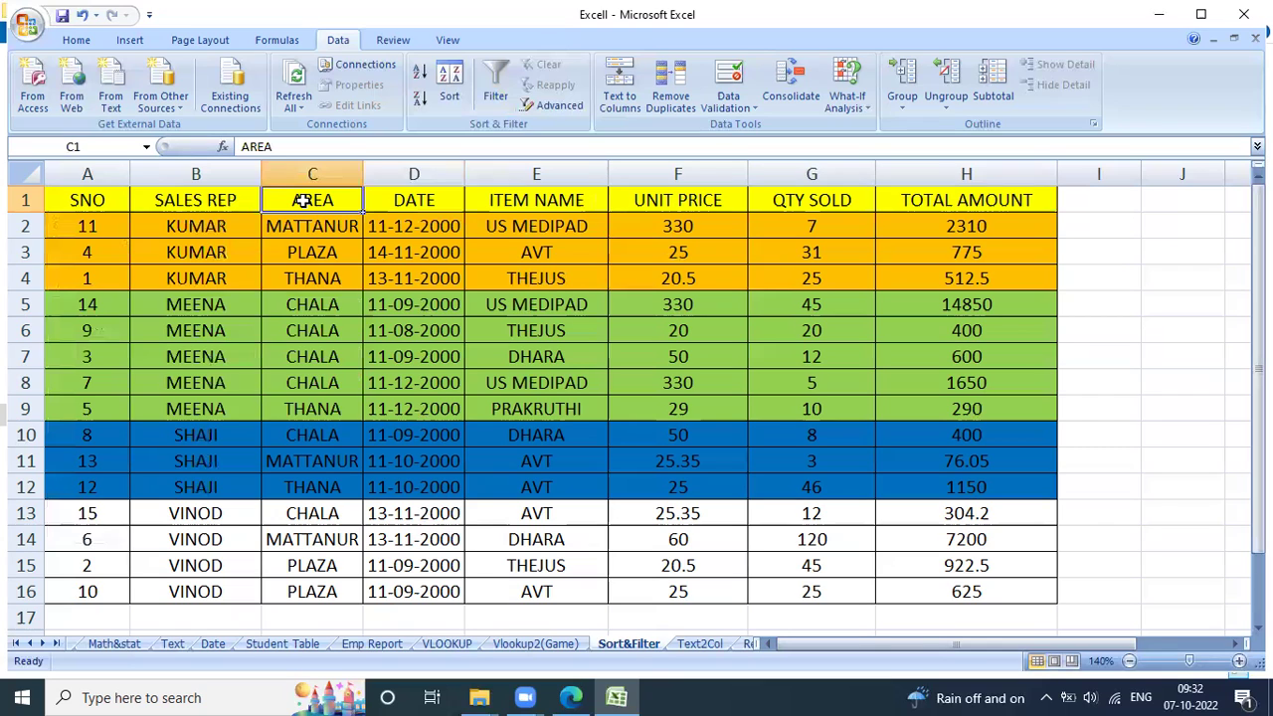
{"action": "key", "text": "ctrl+shift+l"}
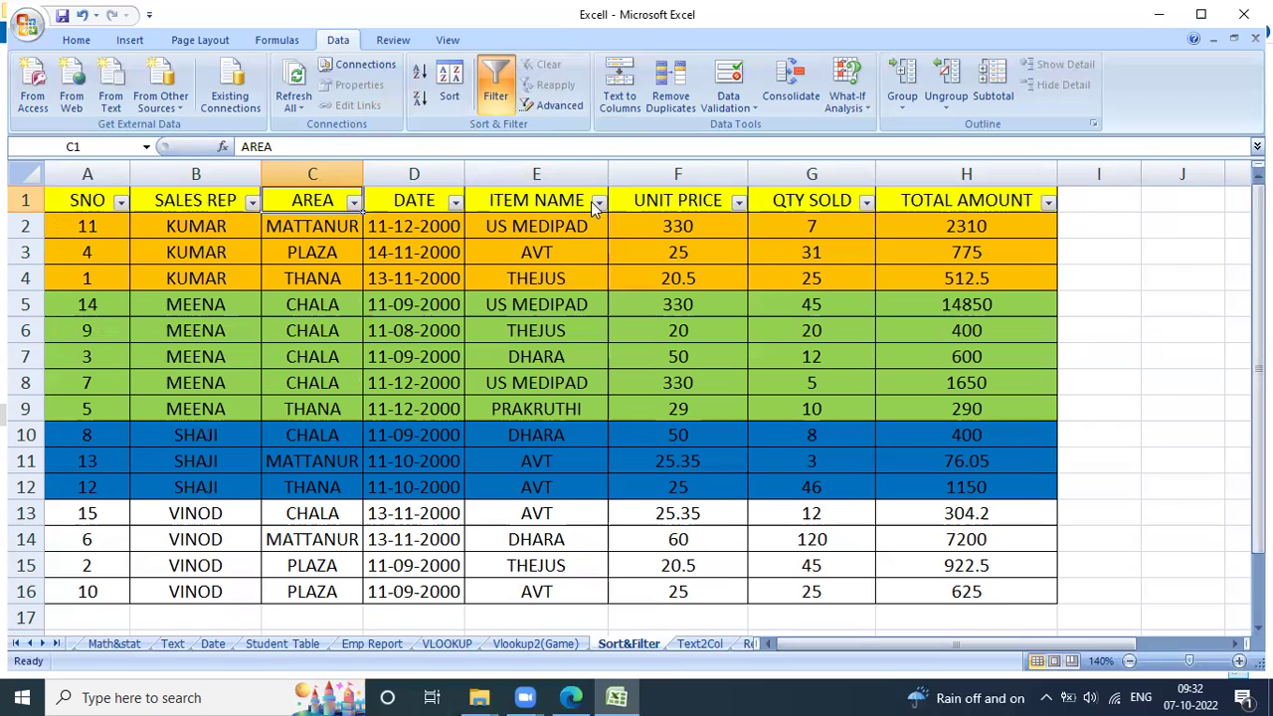
Filter ITEM NAME to show only AVT rows, then remove AutoFilter with Ctrl+Shift+L
{"action": "left_click", "coordinate": [598, 203]}
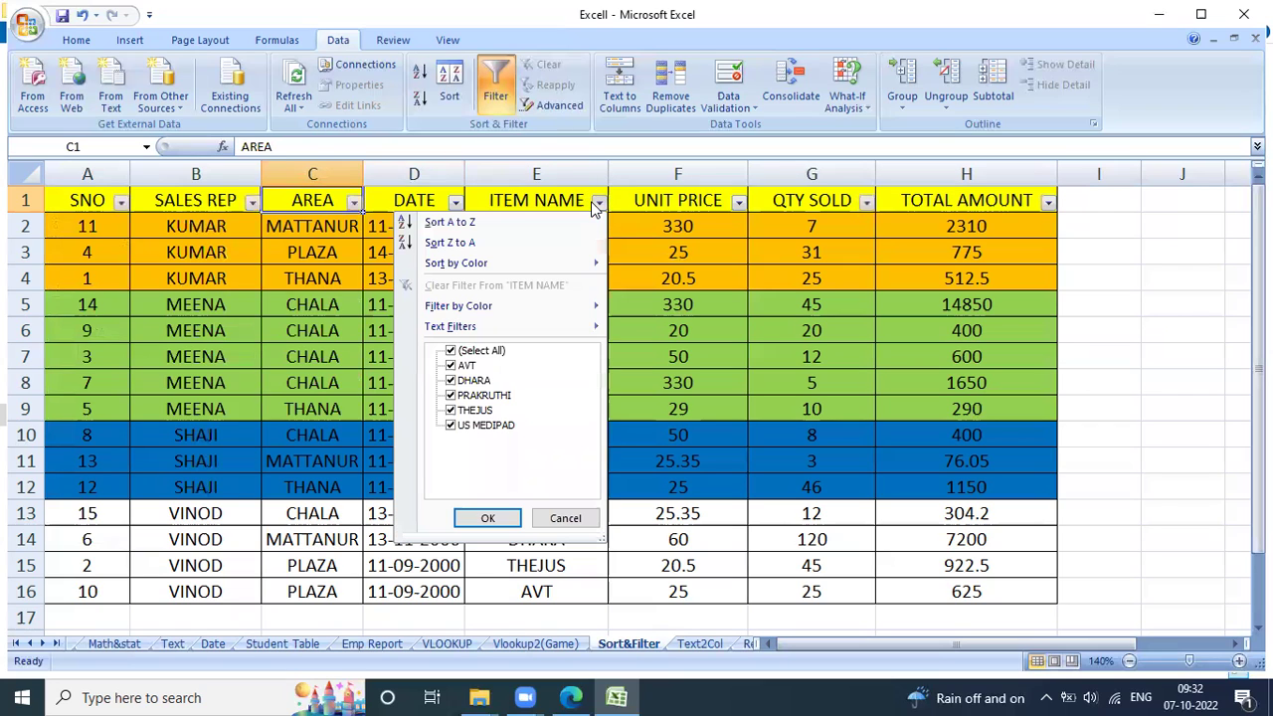
{"action": "left_click", "coordinate": [492, 349]}
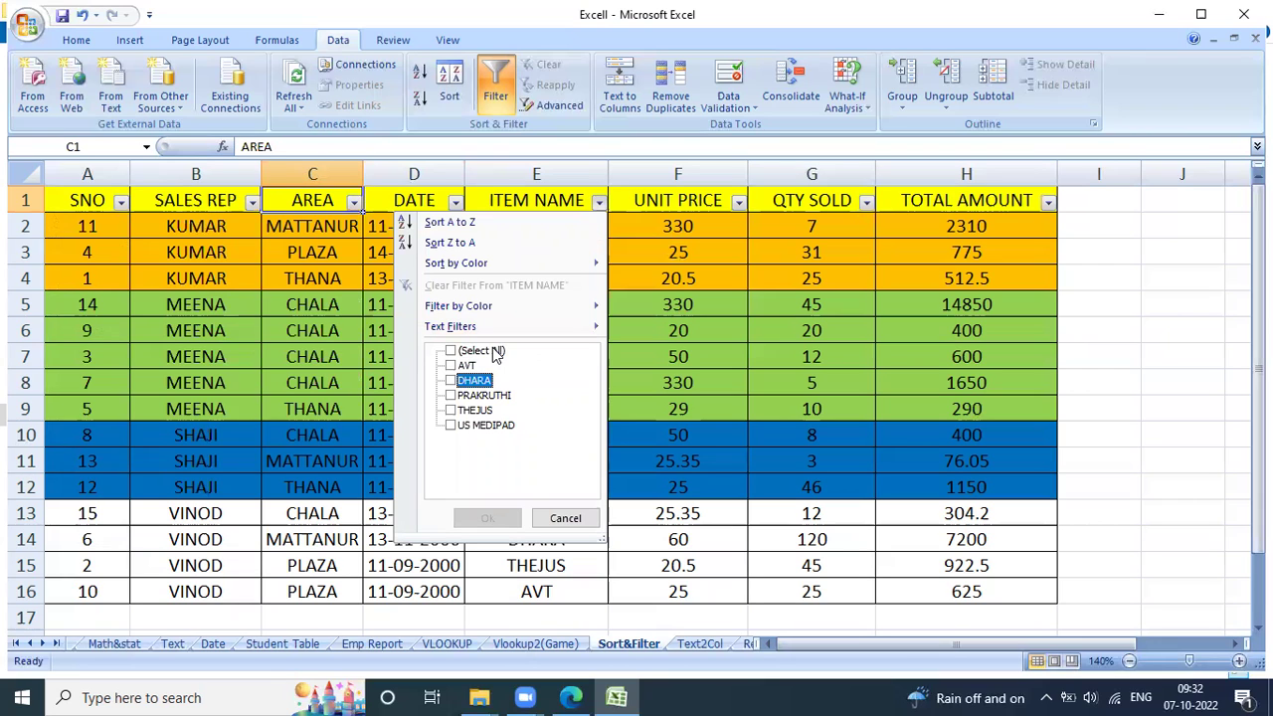
{"action": "key", "text": "Up"}
{"action": "key", "text": "space"}
{"action": "key", "text": "Return"}
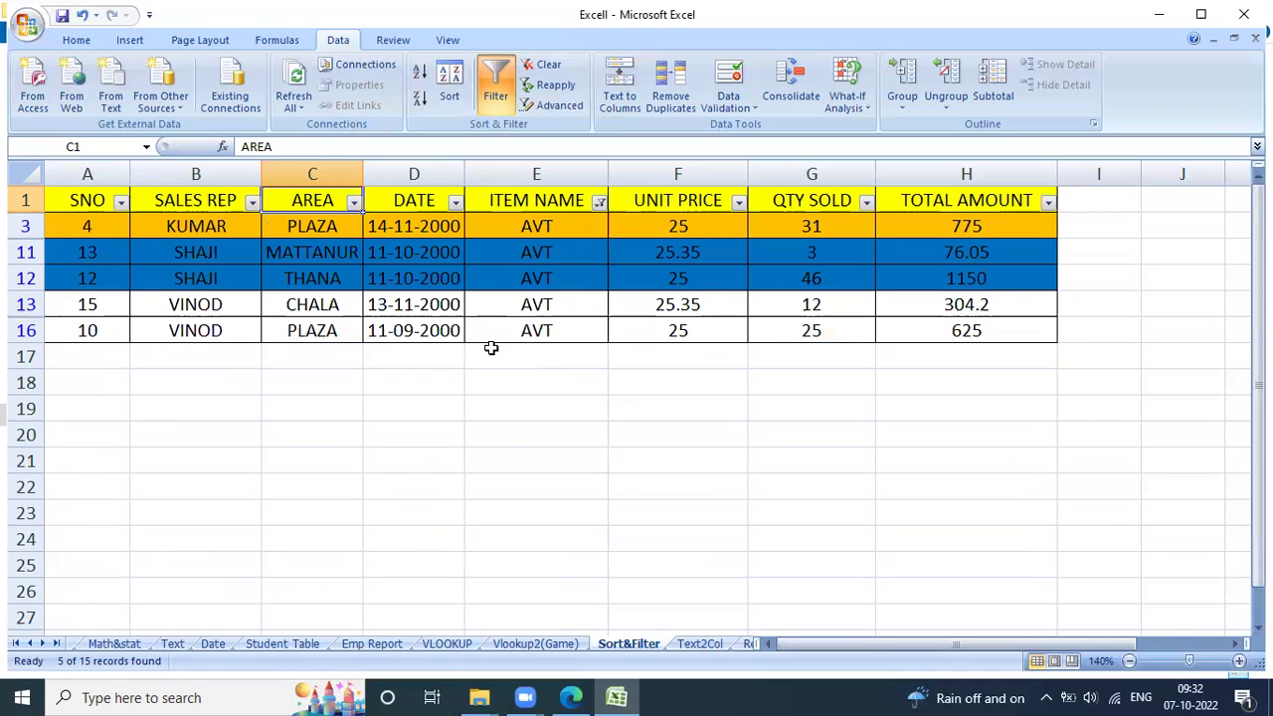
{"action": "key", "text": "ctrl+shift+l"}
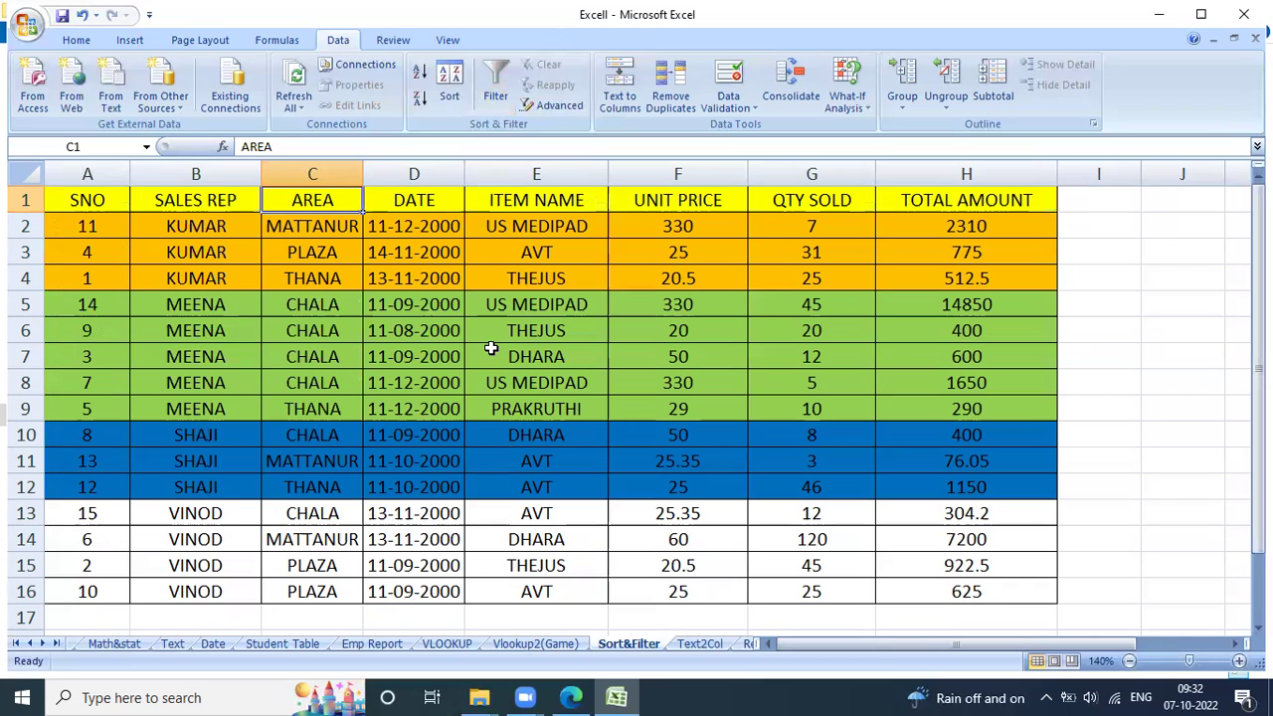